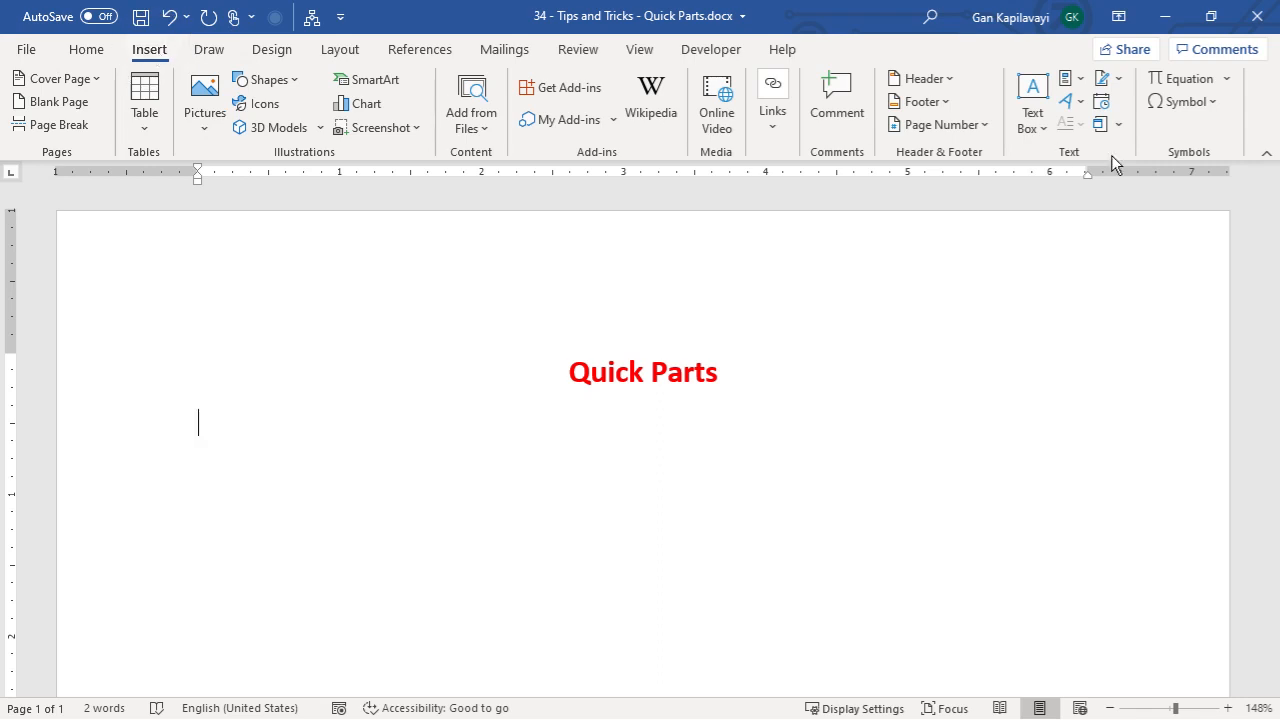
# Step: Delete the English Language Pangram AutoText entry from the Building Blocks Organizer and close the organizer
pyautogui.click(1068, 80)
pyautogui.moveTo(1090, 116)
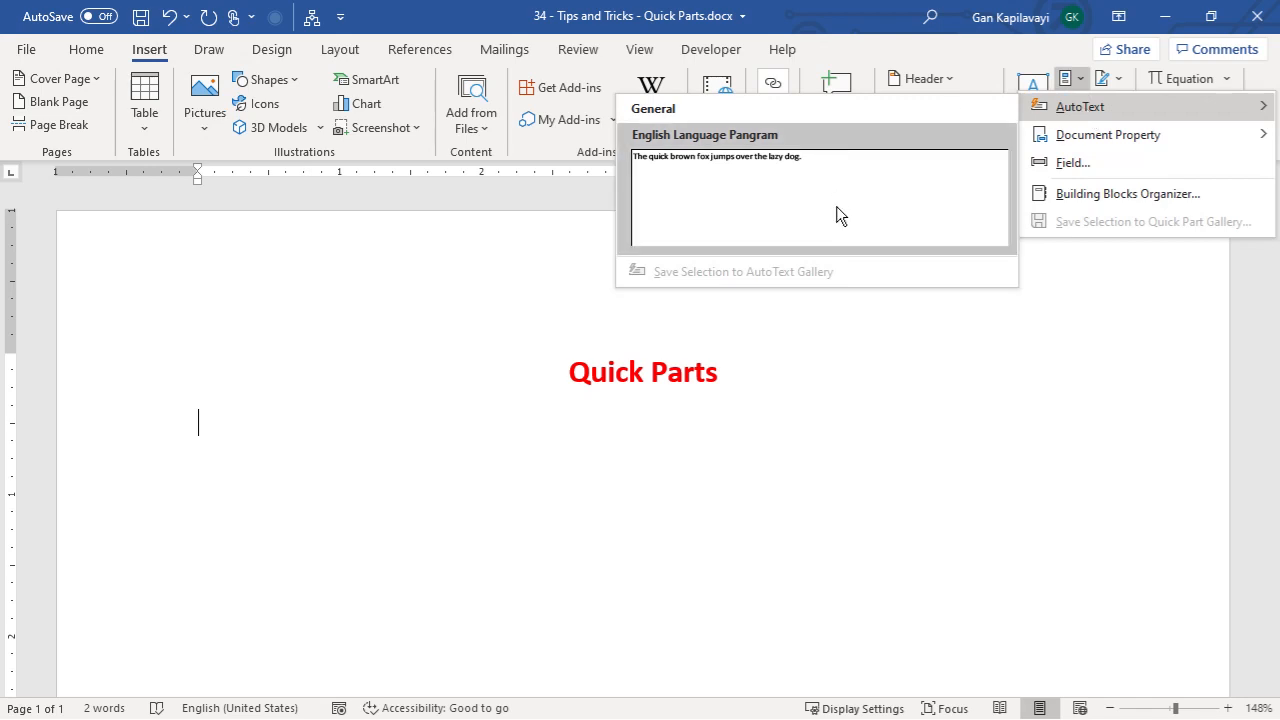
pyautogui.moveTo(1113, 136)
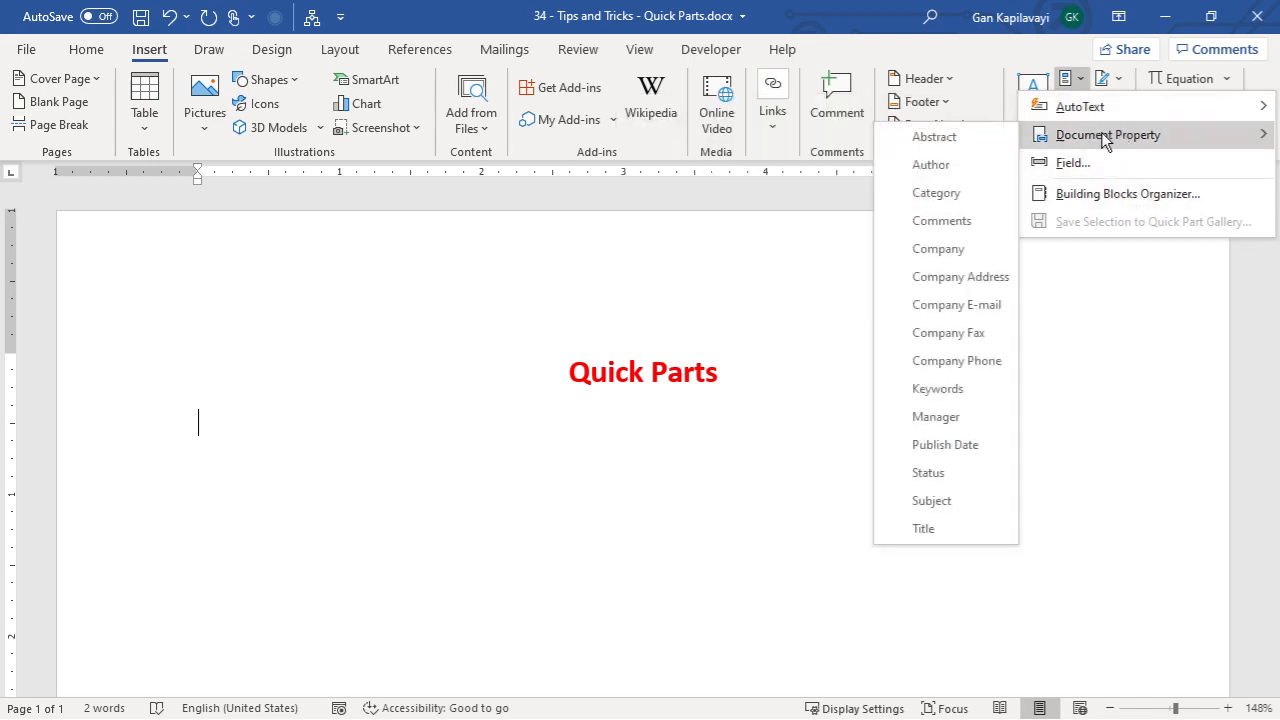
pyautogui.click(1061, 194)
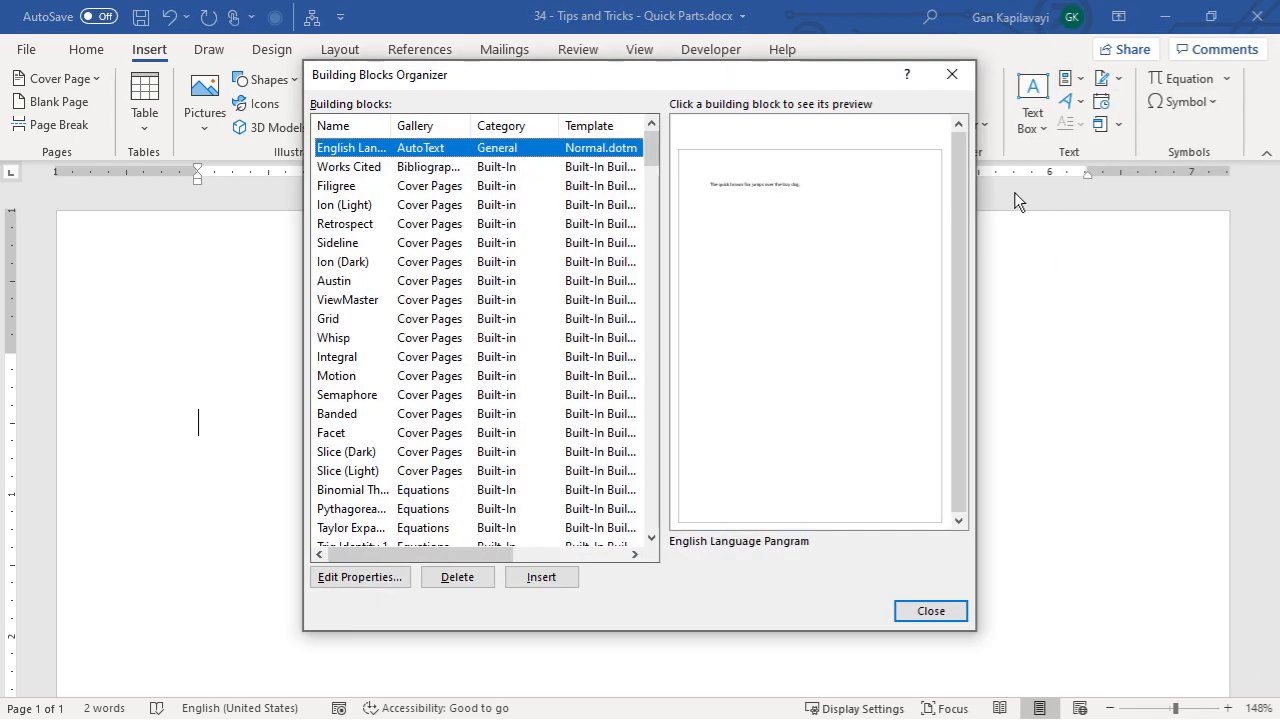
pyautogui.click(462, 580)
pyautogui.click(608, 426)
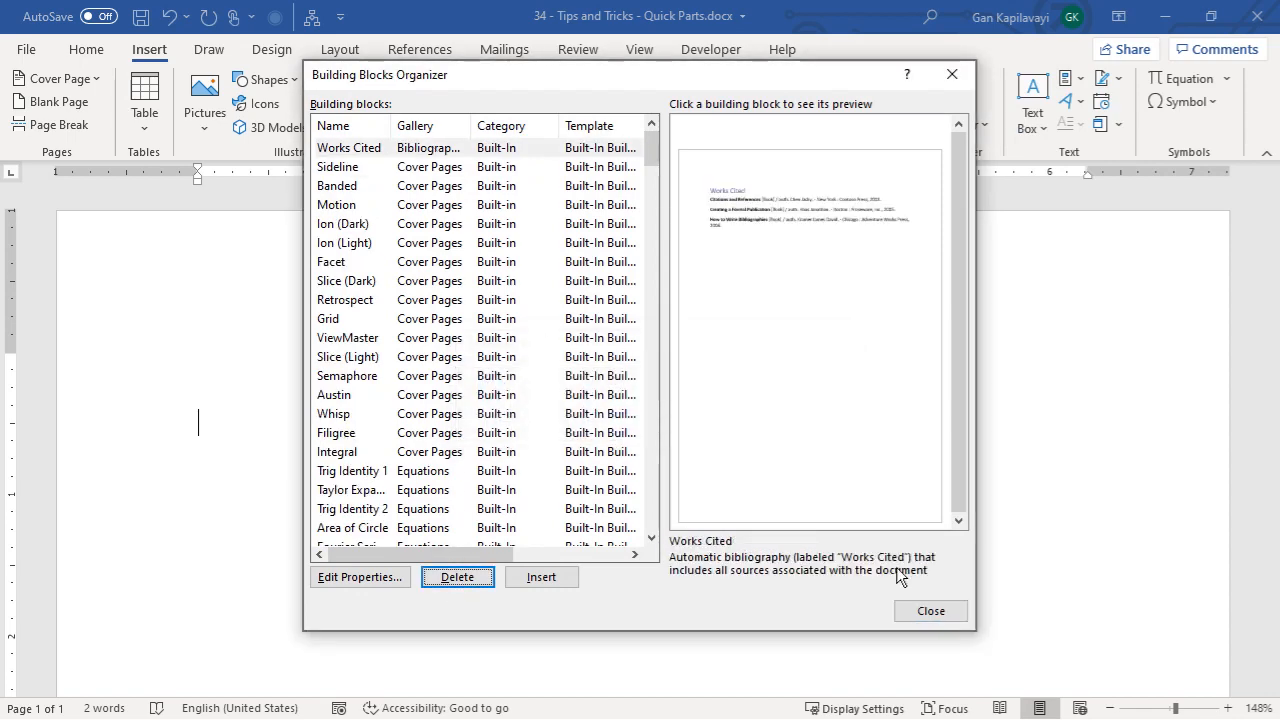
pyautogui.click(948, 610)
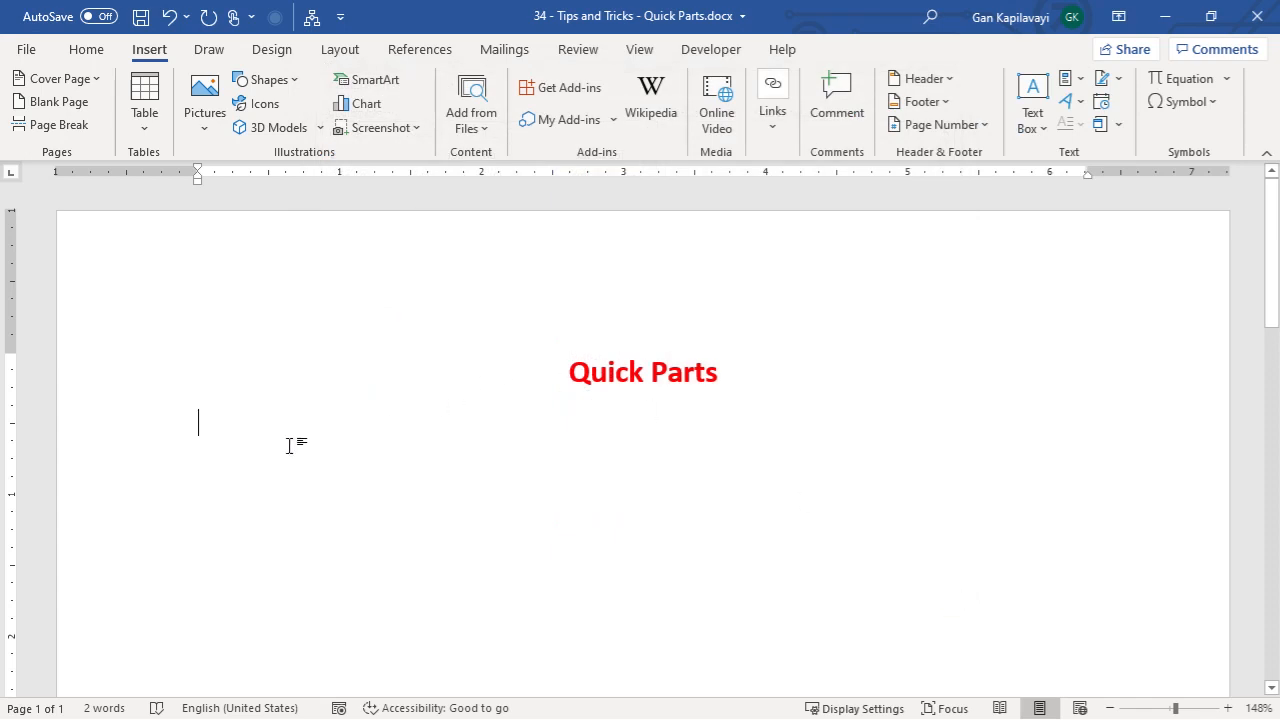
# Step: Write "The quick brown fox jumps over the lazy dog." on a new line below the title, followed by a line break
pyautogui.press('Return')
pyautogui.write('The qui')
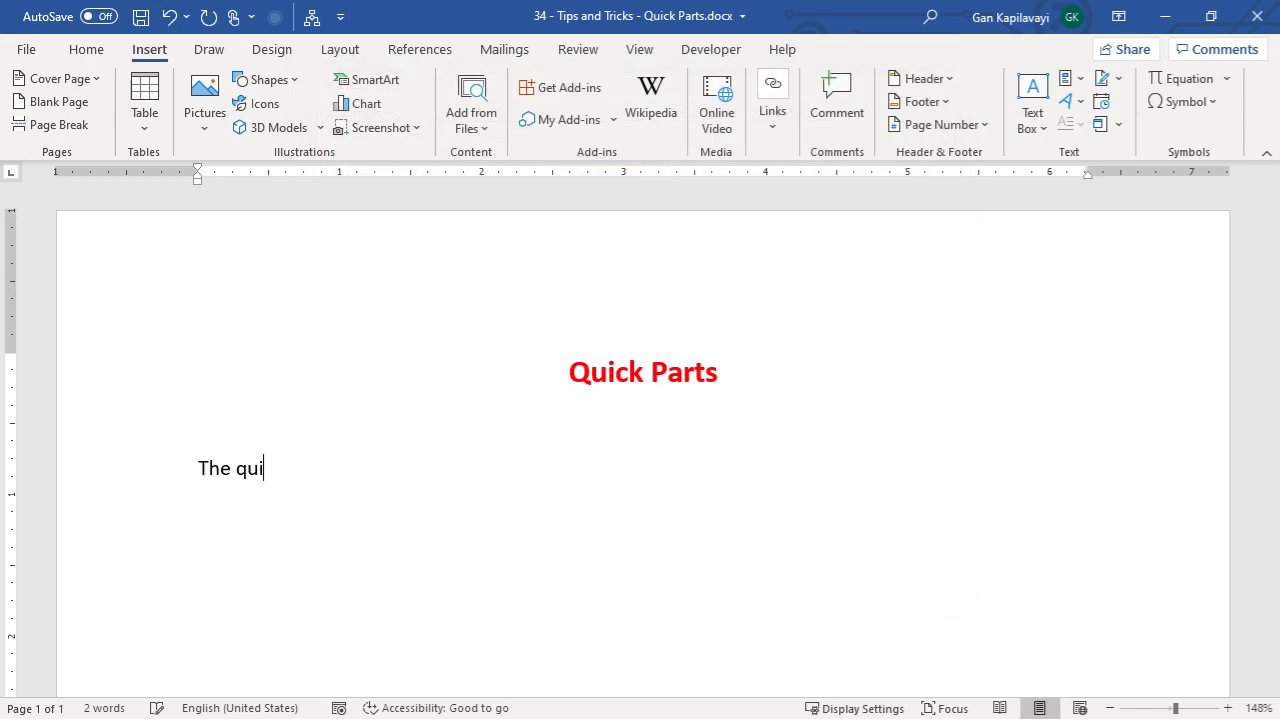
pyautogui.write('ck')
pyautogui.write('brown fox jump')
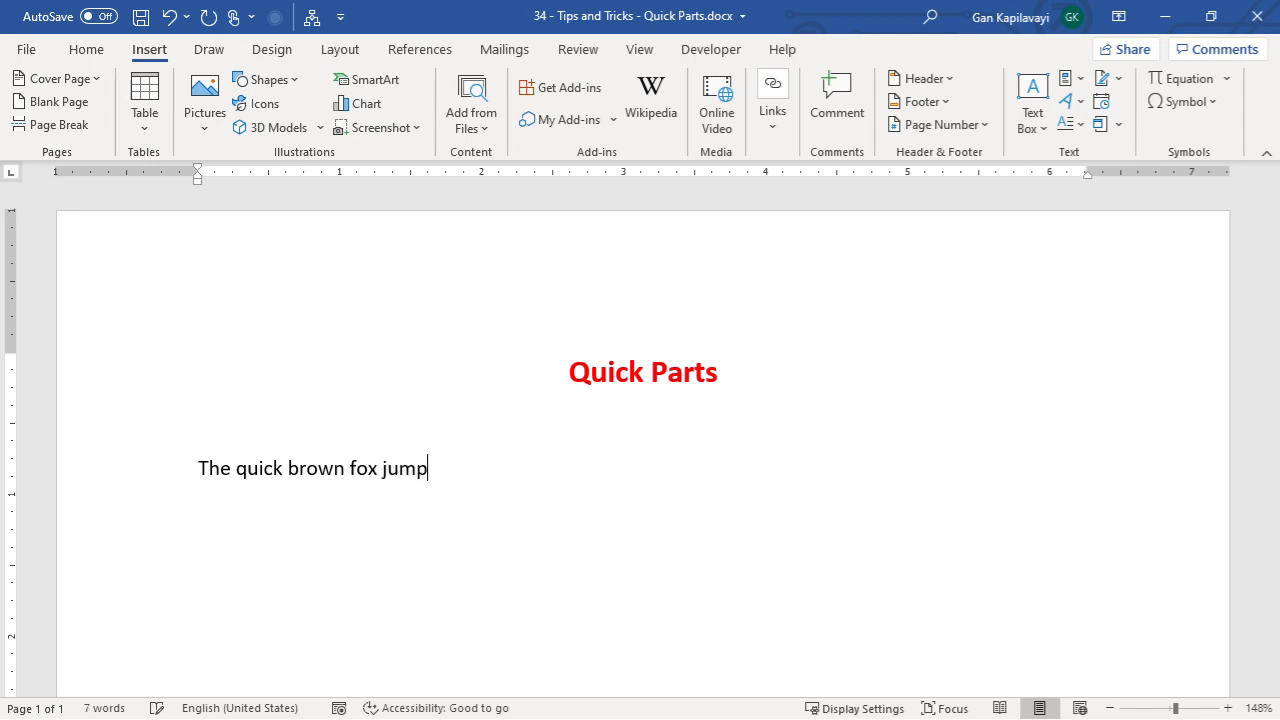
pyautogui.write('s over the lazi d')
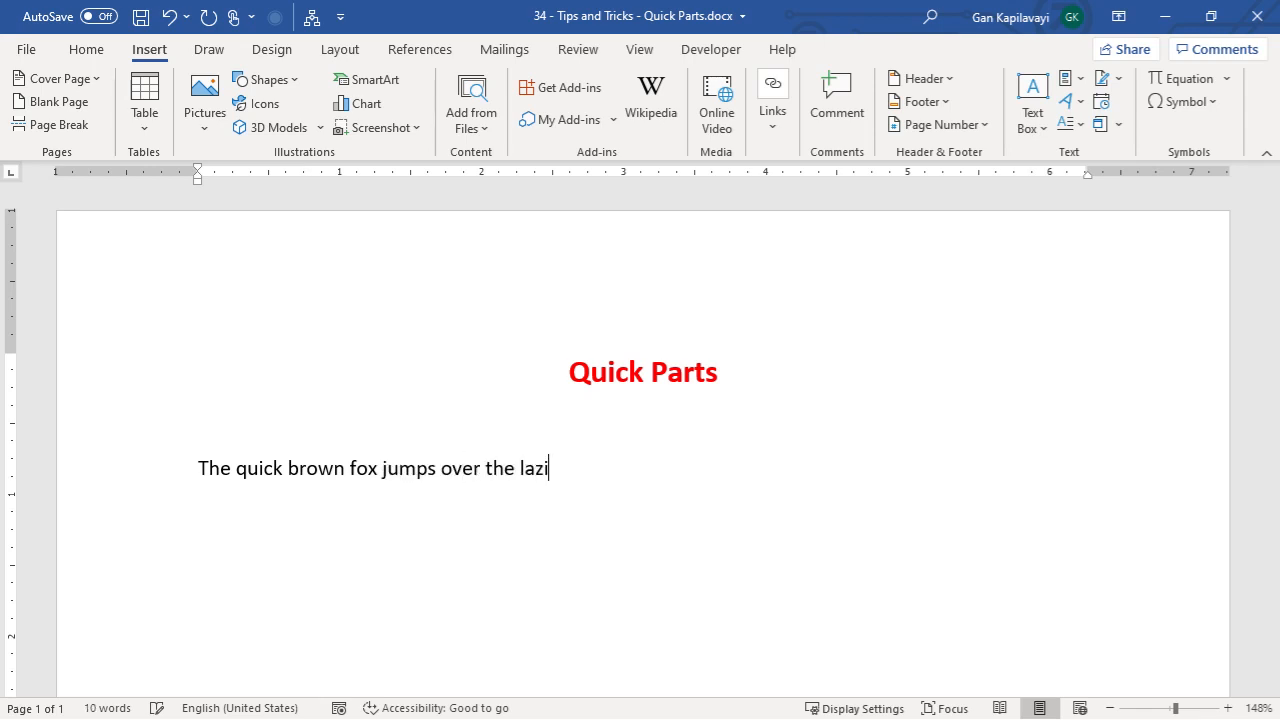
pyautogui.press('BackSpace')
pyautogui.press('BackSpace')
pyautogui.press('BackSpace')
pyautogui.write('y dog.')
pyautogui.press('Return')
# Step: Save the whole pangram sentence to the AutoText gallery as a building block named "English Language Pangram"
pyautogui.press('Up')
pyautogui.hotkey('shift', 'Down')
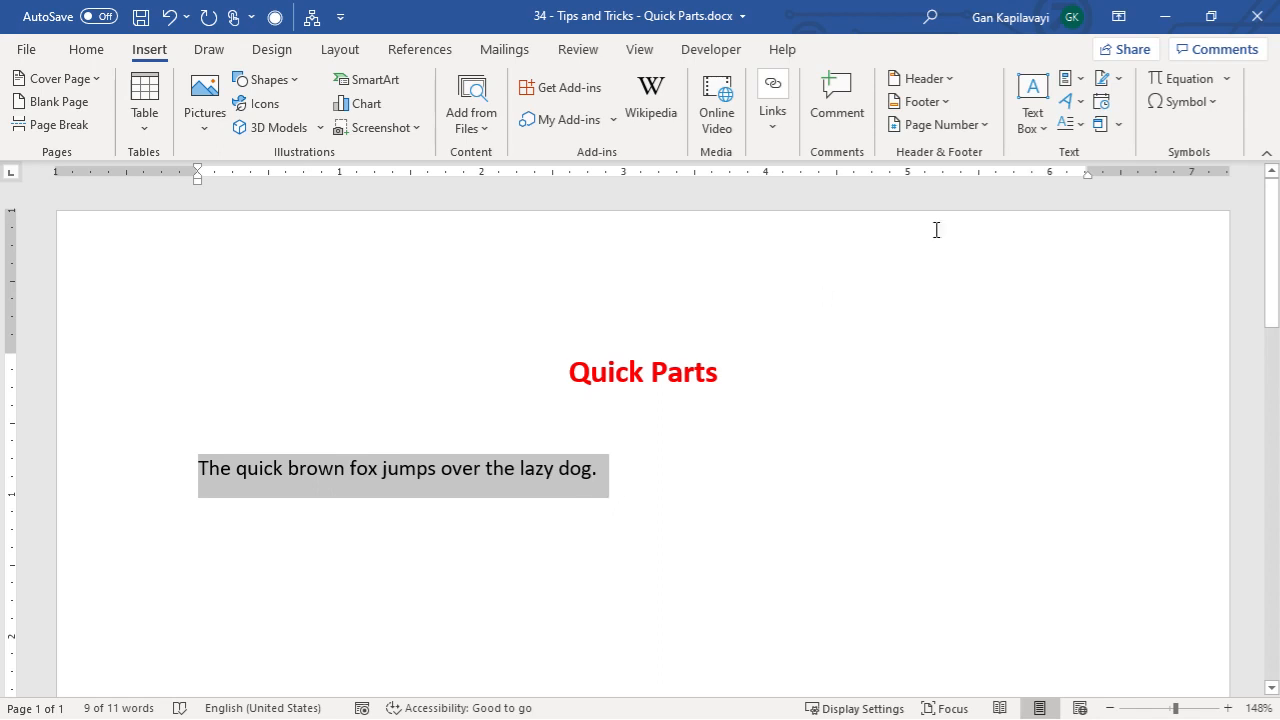
pyautogui.click(1068, 80)
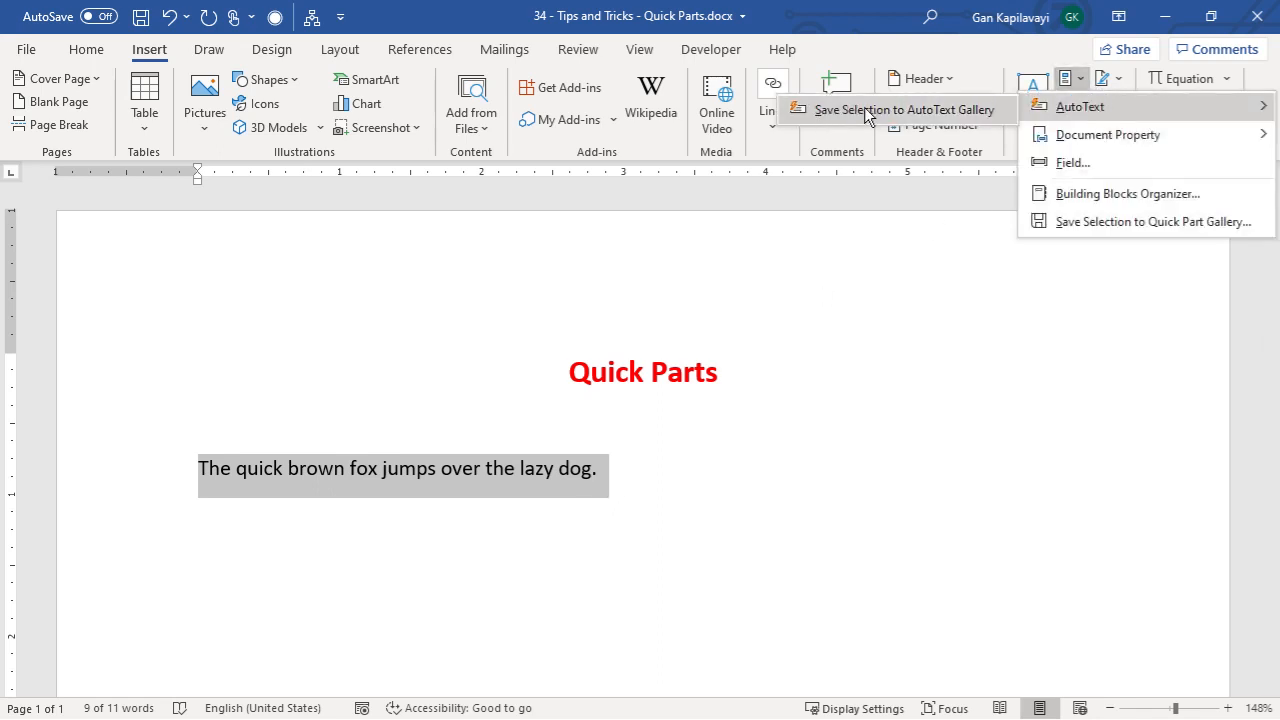
pyautogui.click(913, 112)
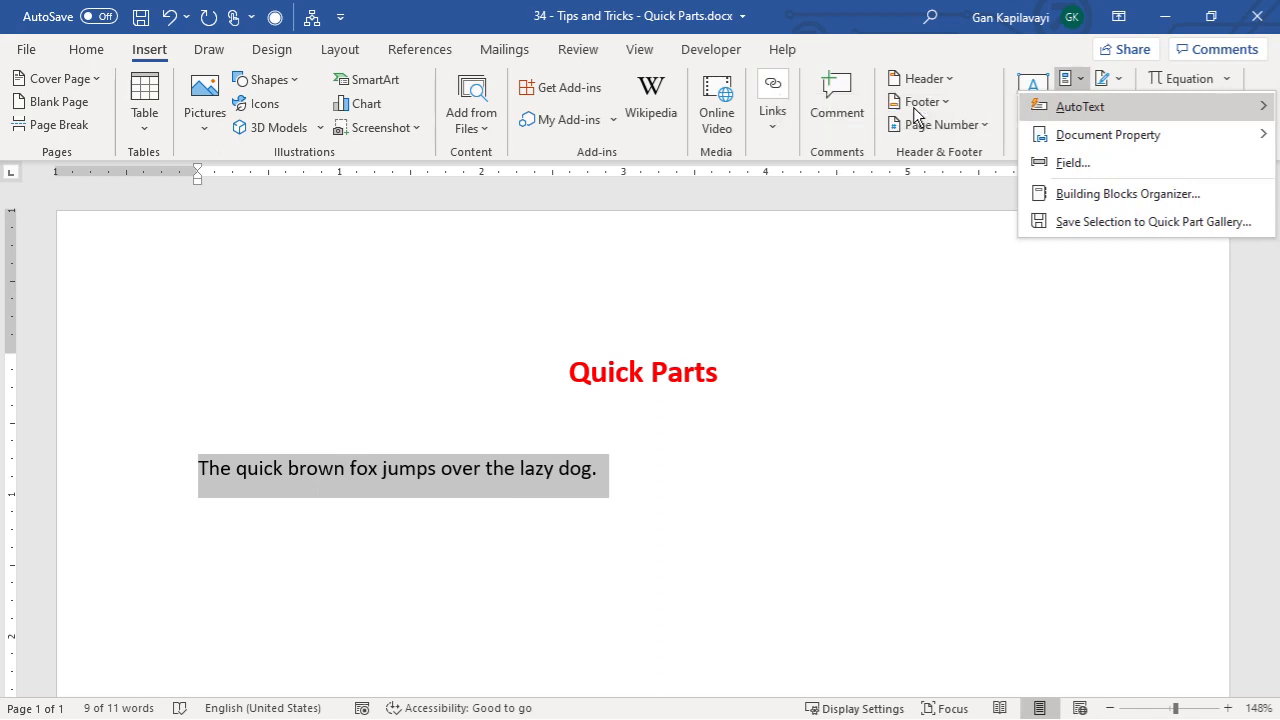
pyautogui.click(680, 269)
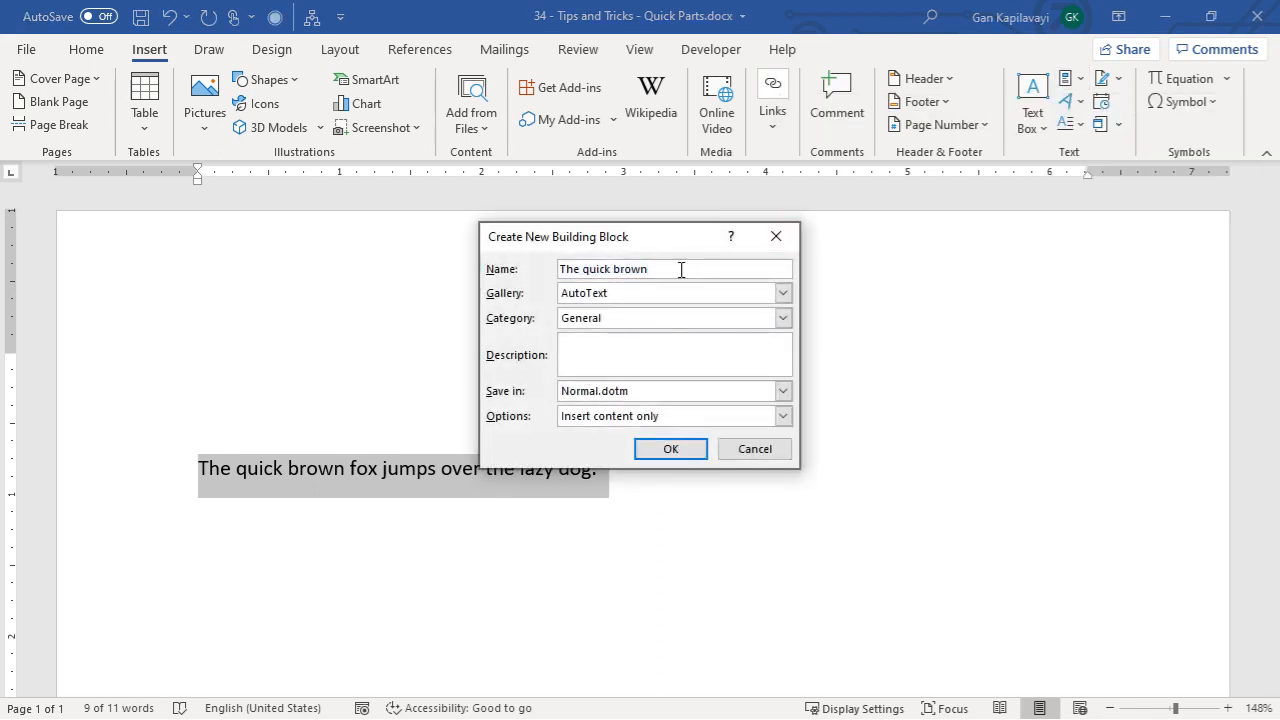
pyautogui.hotkey('ctrl', 'a')
pyautogui.press('BackSpace')
pyautogui.write('eNGLISH')
pyautogui.hotkey('ctrl', 'a')
pyautogui.press('BackSpace')
pyautogui.write('English Language Pangram')
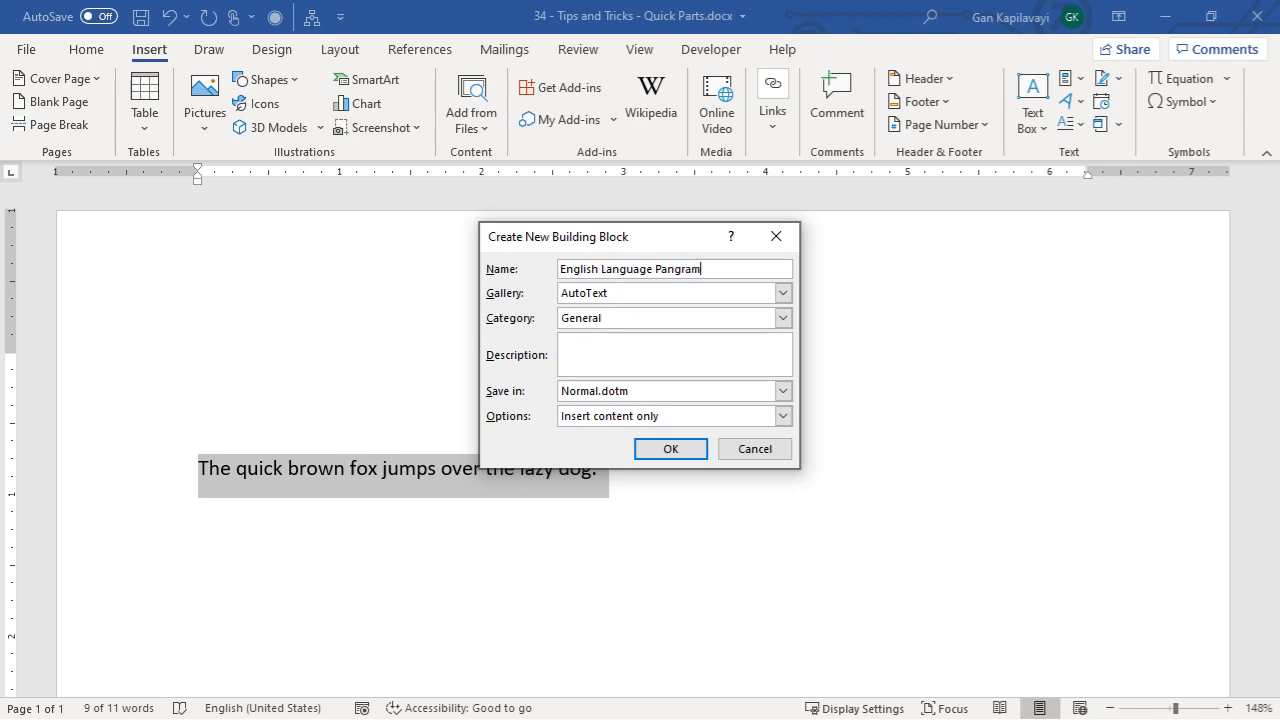
pyautogui.click(666, 449)
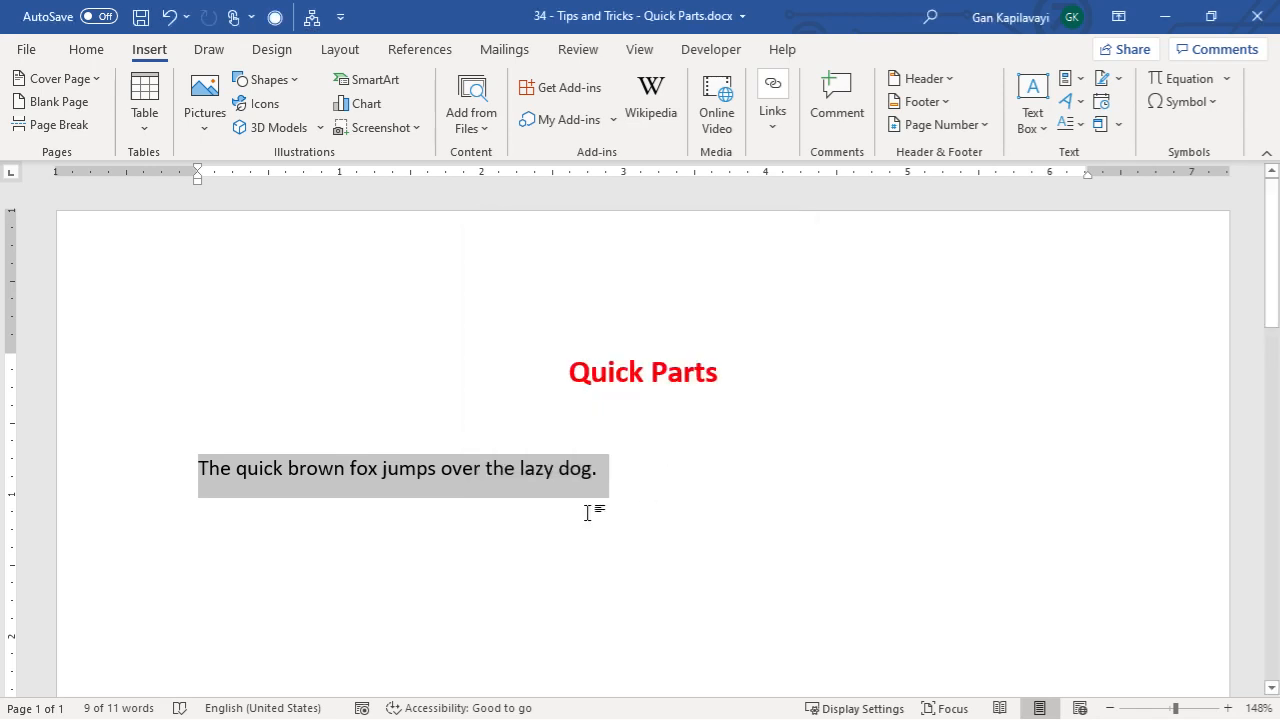
# Step: Insert the pangram sentence on the empty line below by entering "ENGLI" and accepting the AutoText suggestion
pyautogui.click(436, 520)
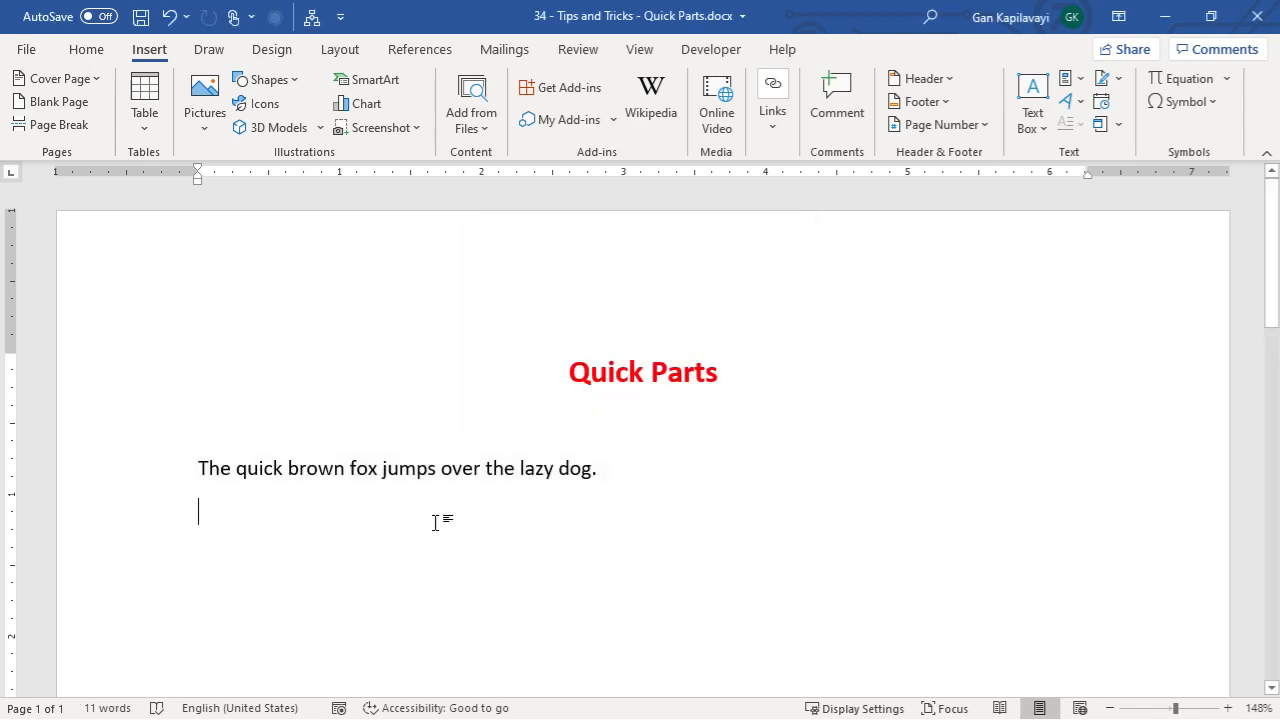
pyautogui.write('E')
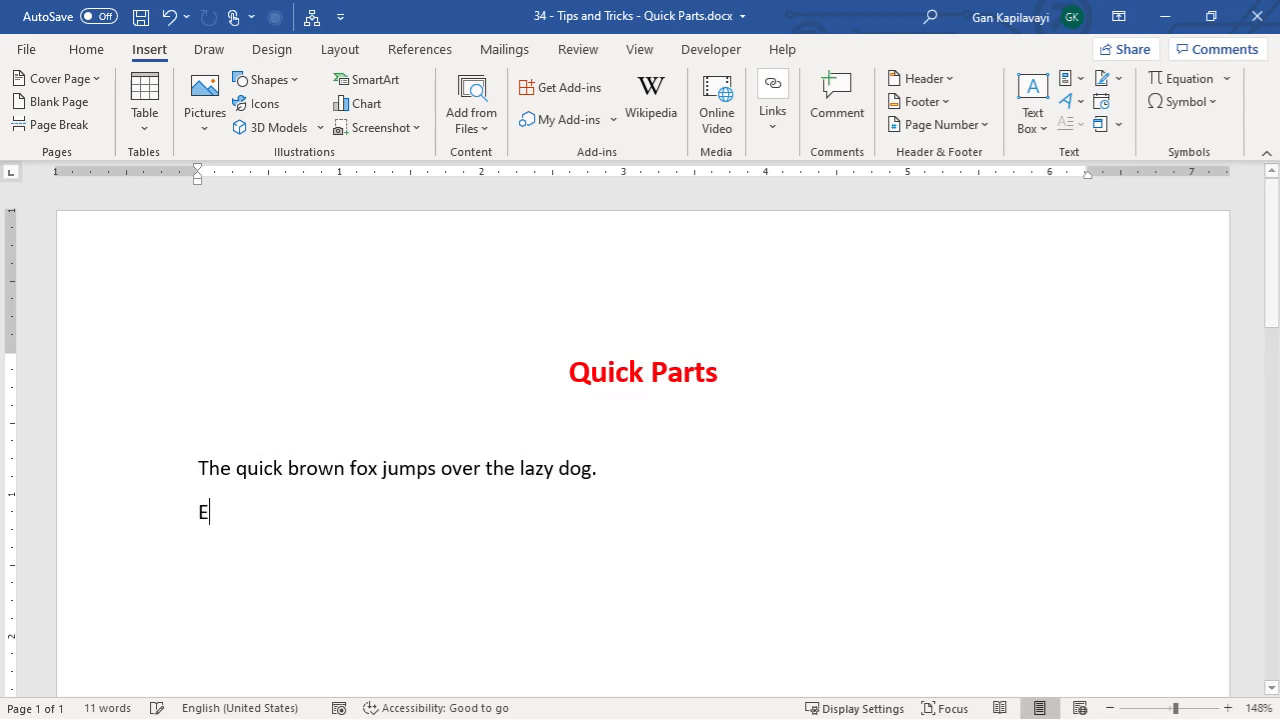
pyautogui.write('NGLI')
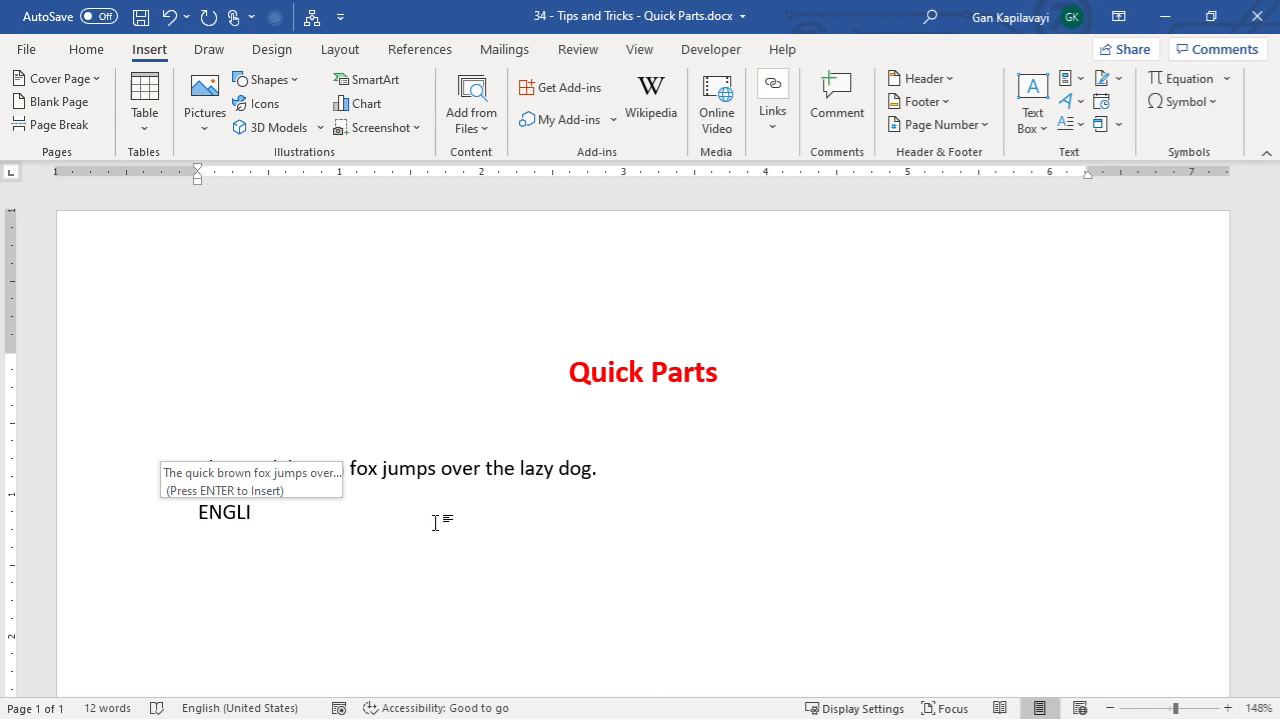
pyautogui.press('Return')
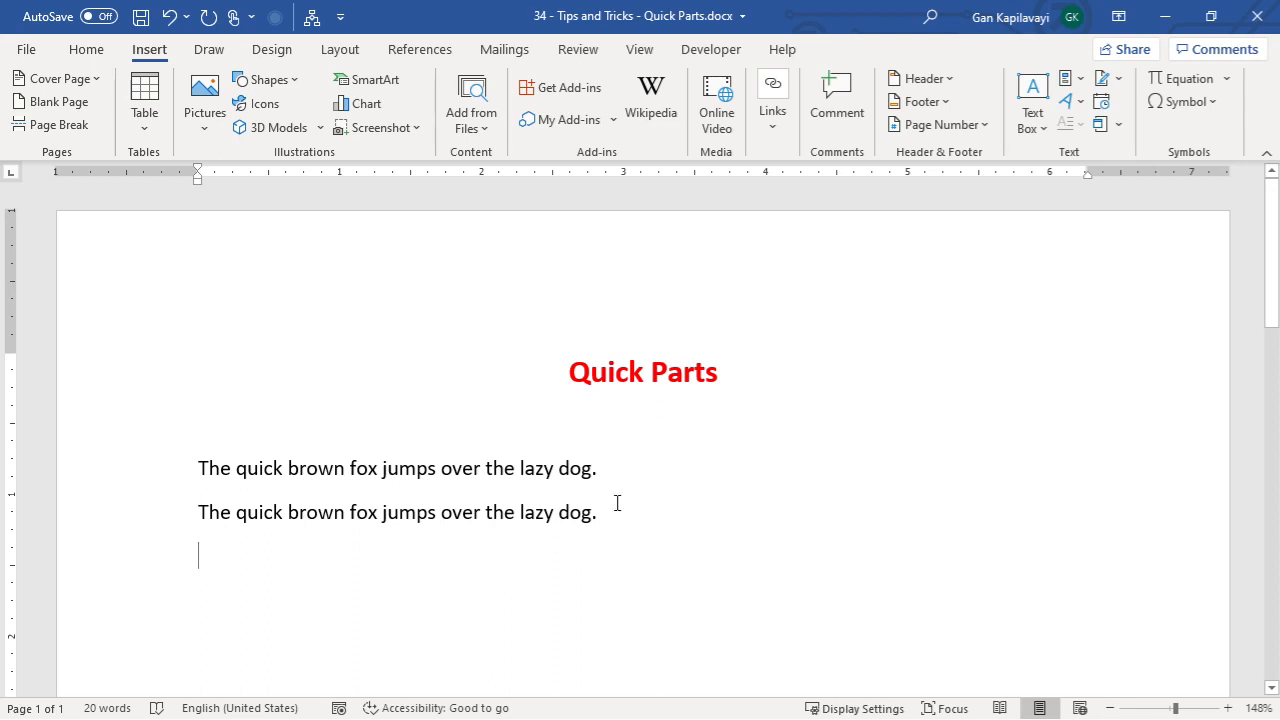
# Step: Open the Building Blocks Organizer, widen the Name column and view the properties of the English Language Pangram entry
pyautogui.click(1118, 79)
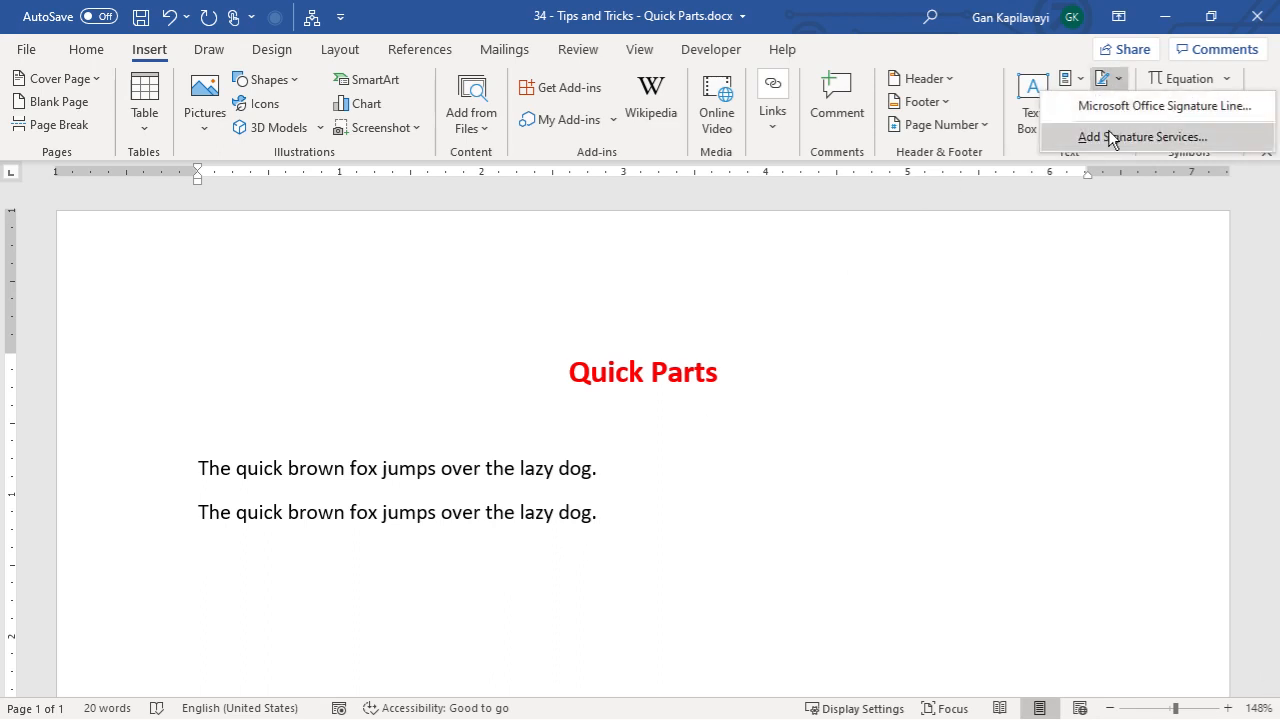
pyautogui.click(1075, 230)
pyautogui.click(1081, 80)
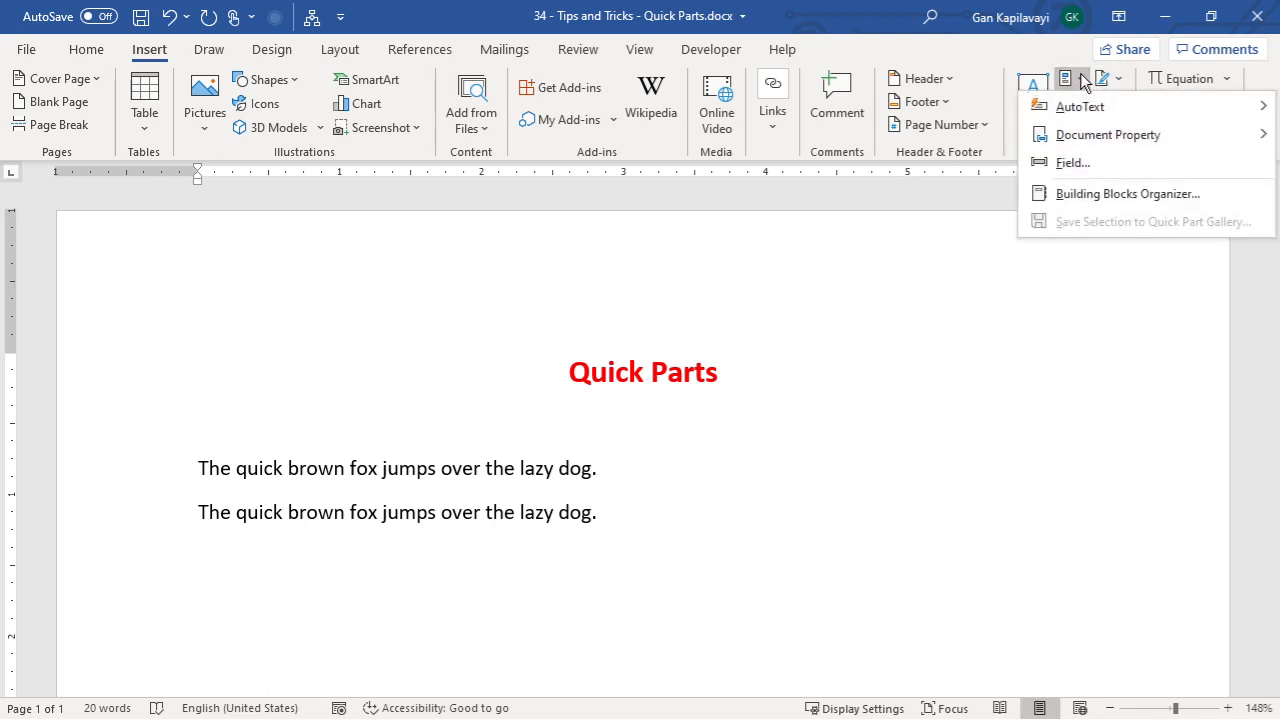
pyautogui.click(1131, 193)
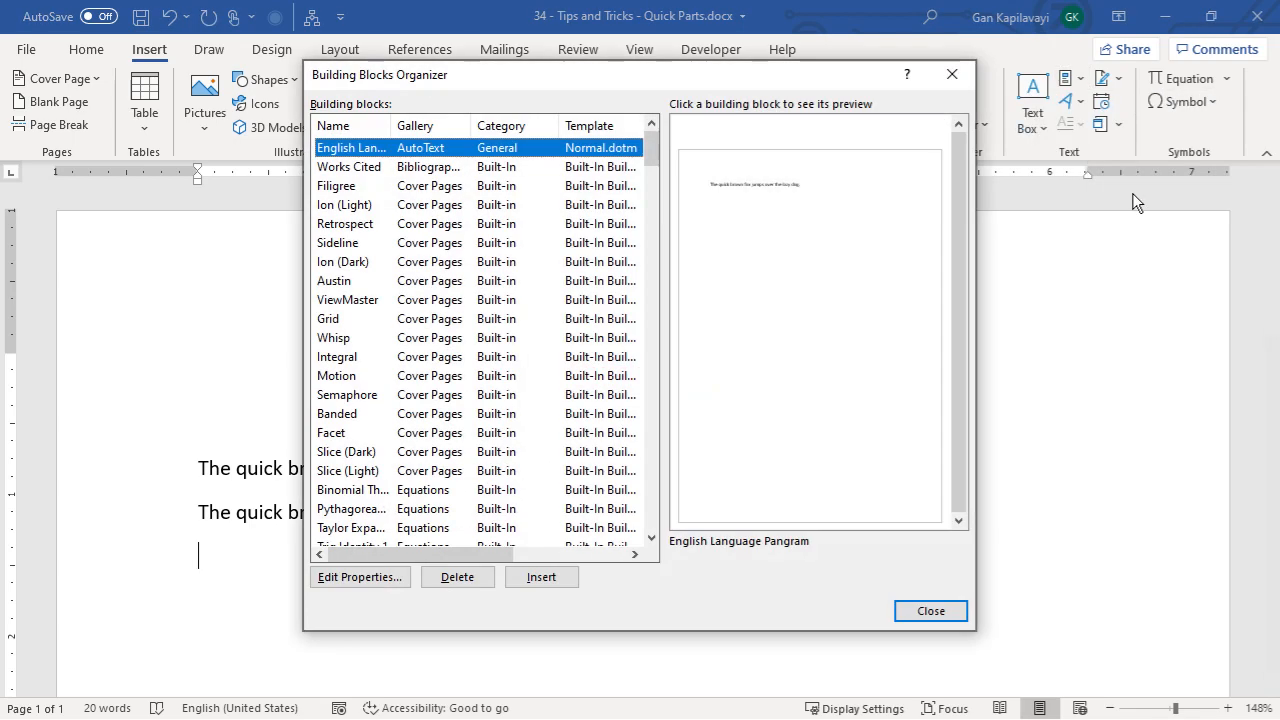
pyautogui.doubleClick(392, 126)
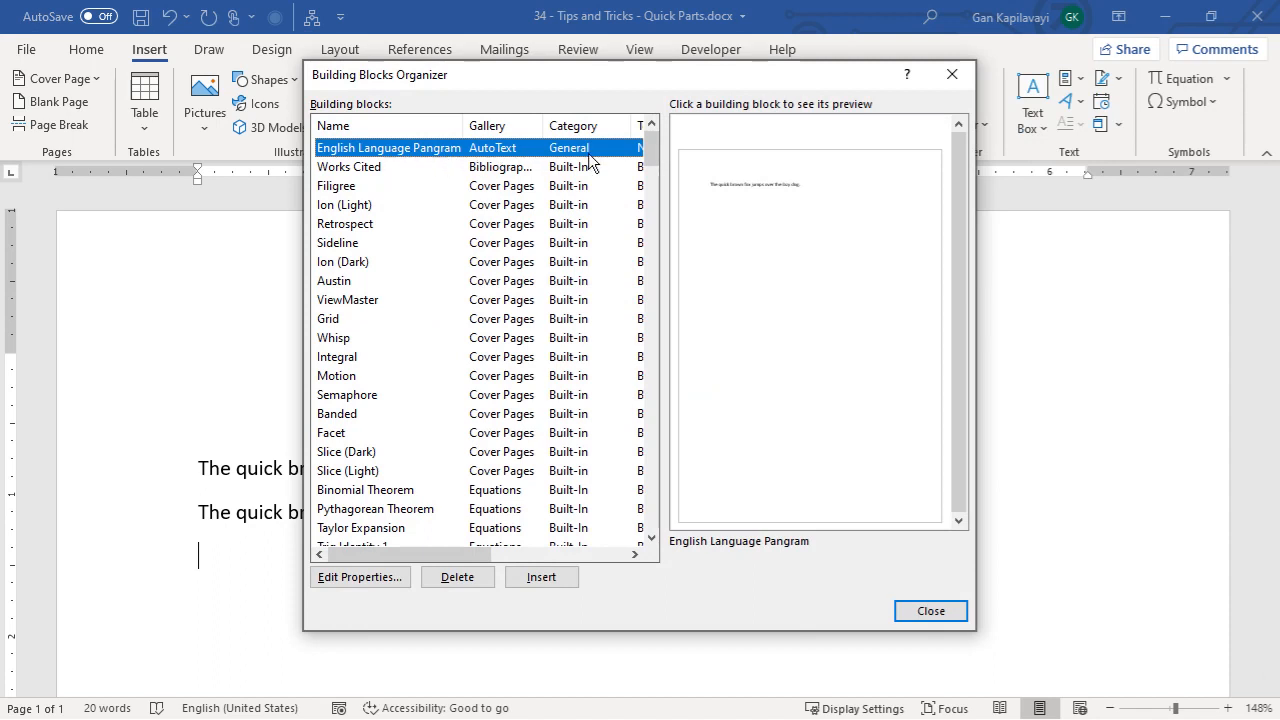
pyautogui.moveTo(472, 554); pyautogui.dragTo(440, 547)
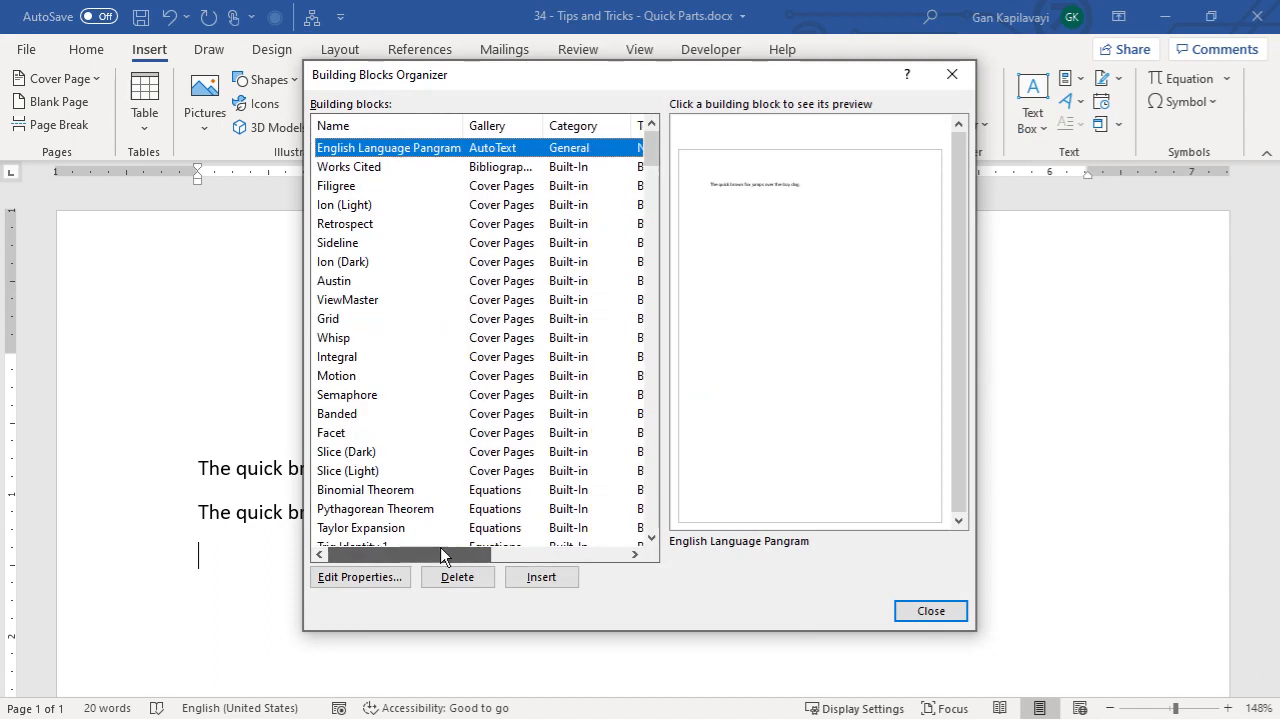
pyautogui.click(369, 579)
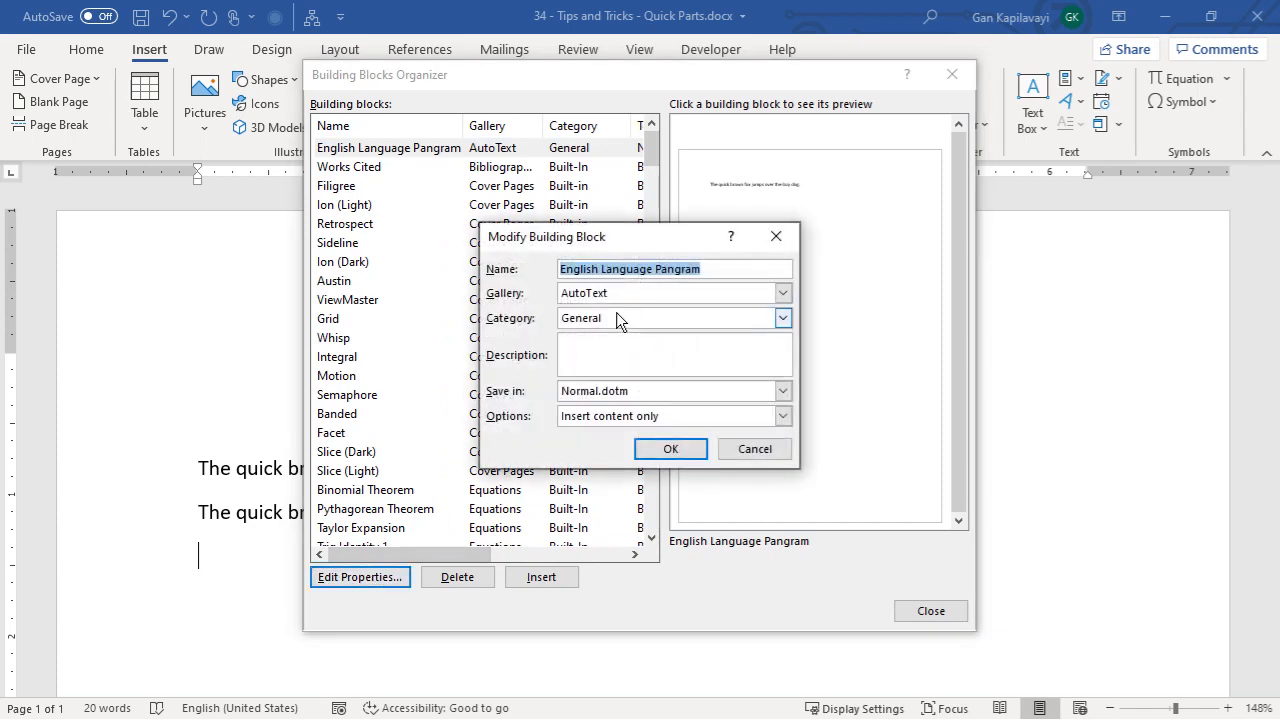
pyautogui.click(737, 456)
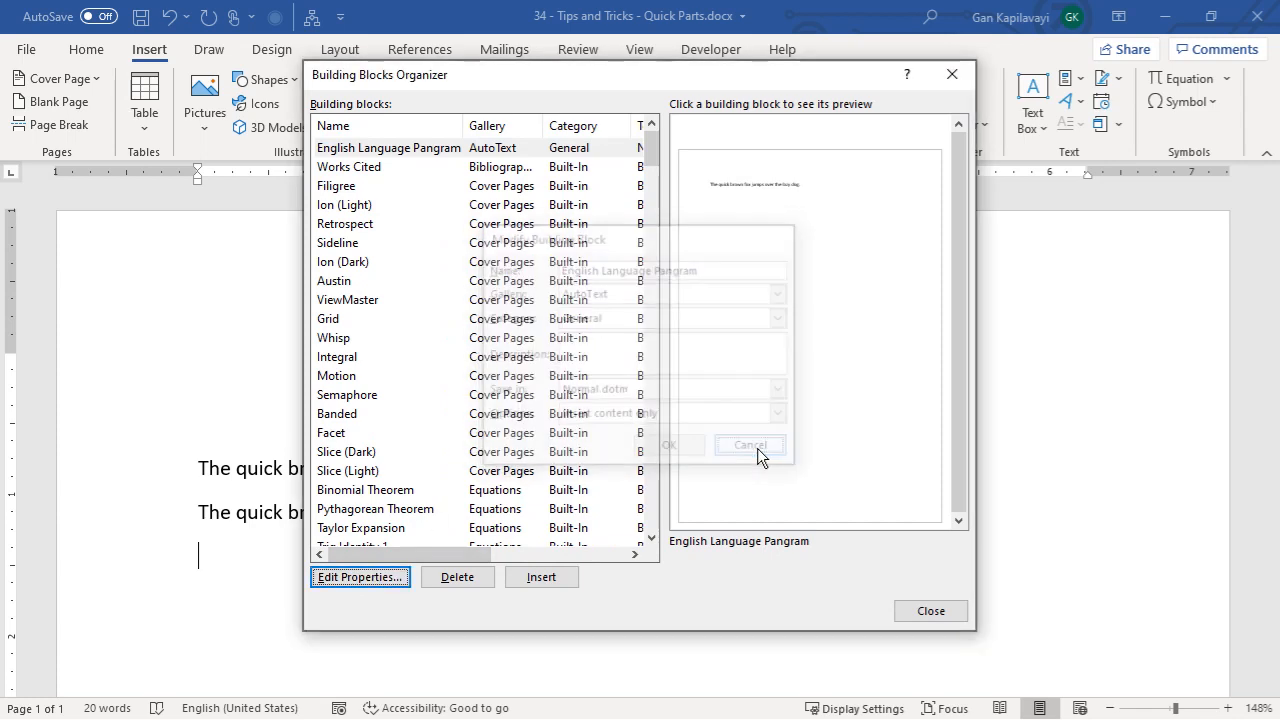
# Step: Delete the English Language Pangram building block and close the organizer
pyautogui.click(460, 579)
pyautogui.click(630, 425)
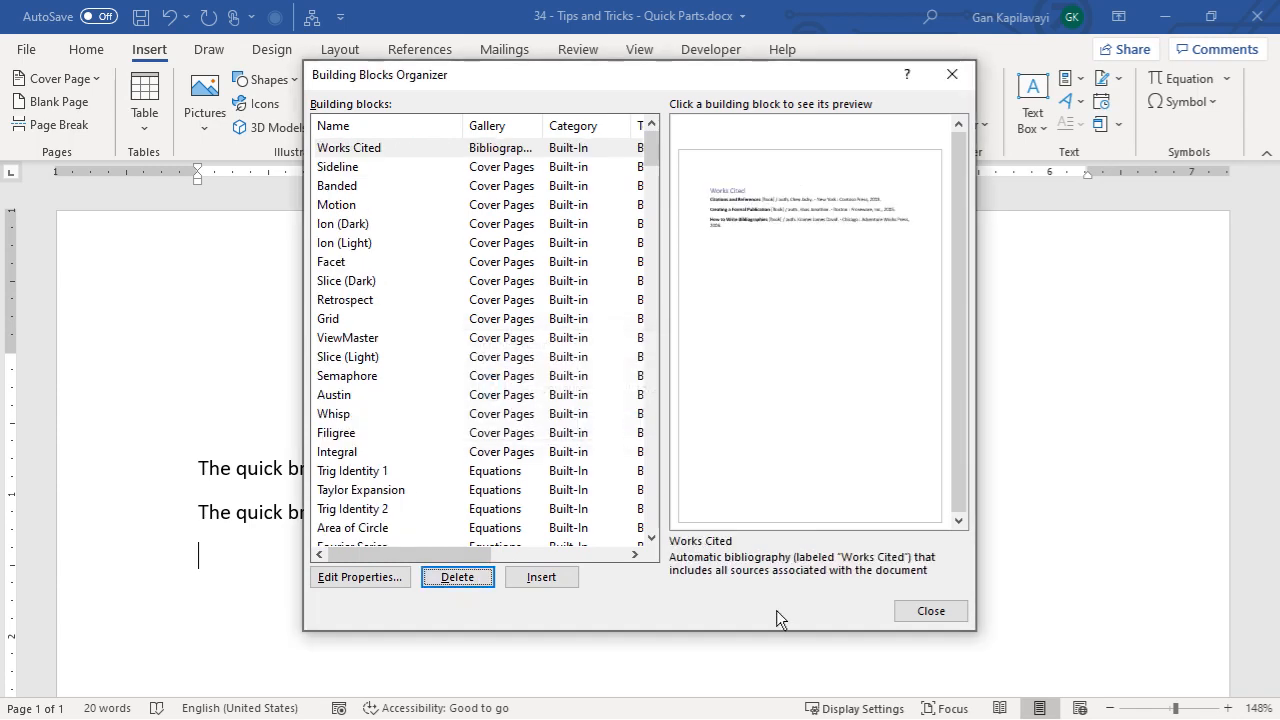
pyautogui.click(935, 613)
# Step: Enter "English" on the line below the two pangram sentences and start a new line
pyautogui.write('eNGLISH')
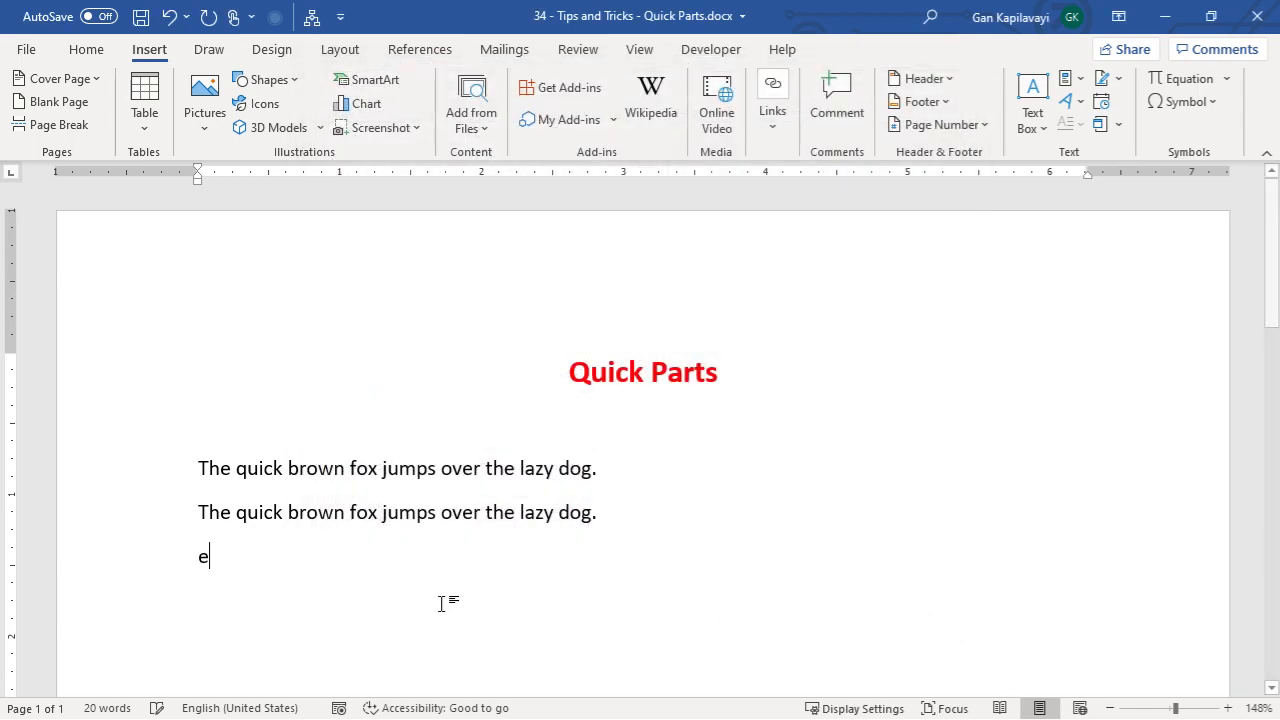
pyautogui.press('Return')
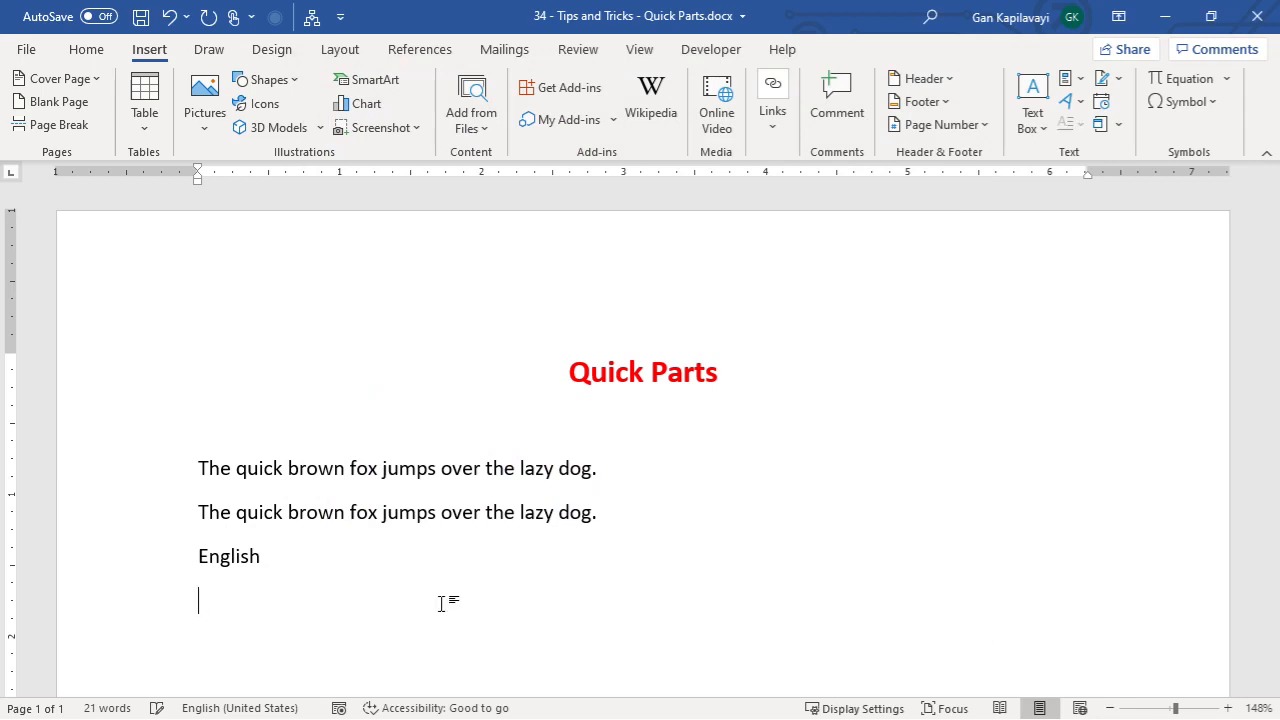
pyautogui.write('en')
pyautogui.press('BackSpace')
pyautogui.press('BackSpace')
pyautogui.write('englsih')
pyautogui.press('BackSpace')
pyautogui.press('BackSpace')
pyautogui.press('BackSpace')
pyautogui.press('BackSpace')
pyautogui.press('BackSpace')
pyautogui.press('BackSpace')
pyautogui.press('BackSpace')
pyautogui.write('EN')
pyautogui.press('BackSpace')
pyautogui.press('BackSpace')
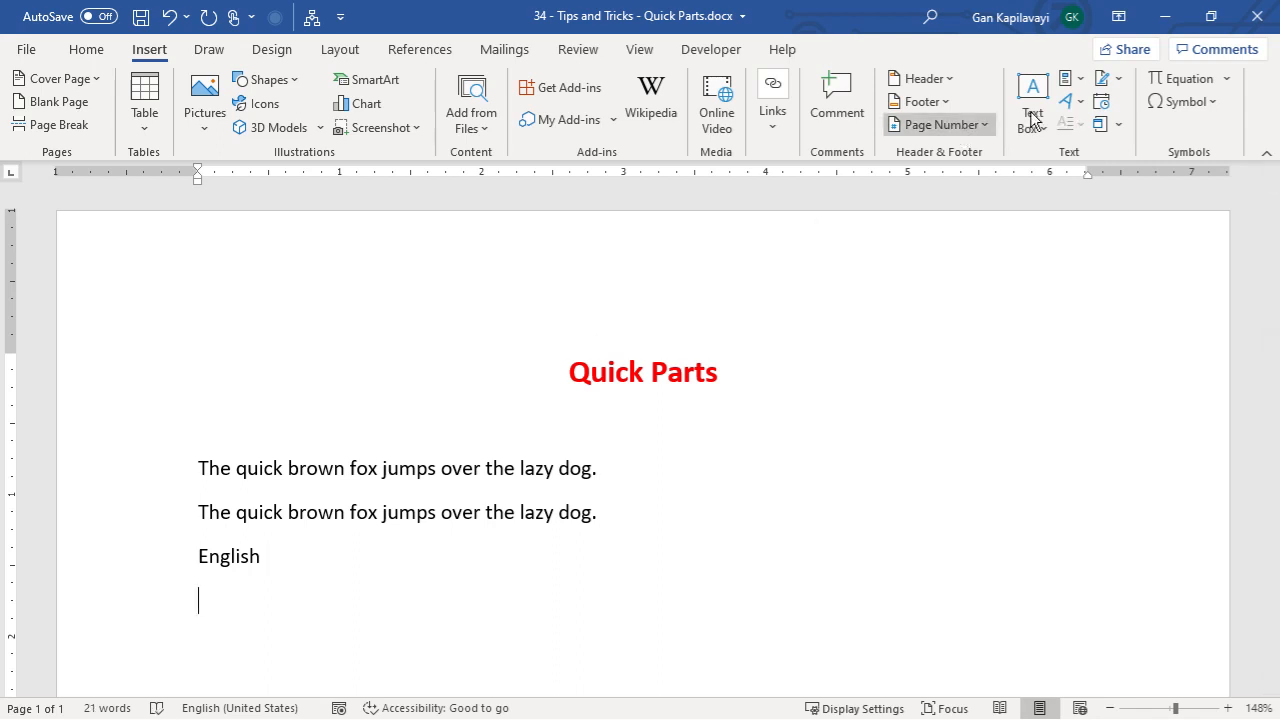
# Step: Insert the Author document property on the line below "English" and place the cursor beneath it
pyautogui.click(1068, 78)
pyautogui.moveTo(1102, 137)
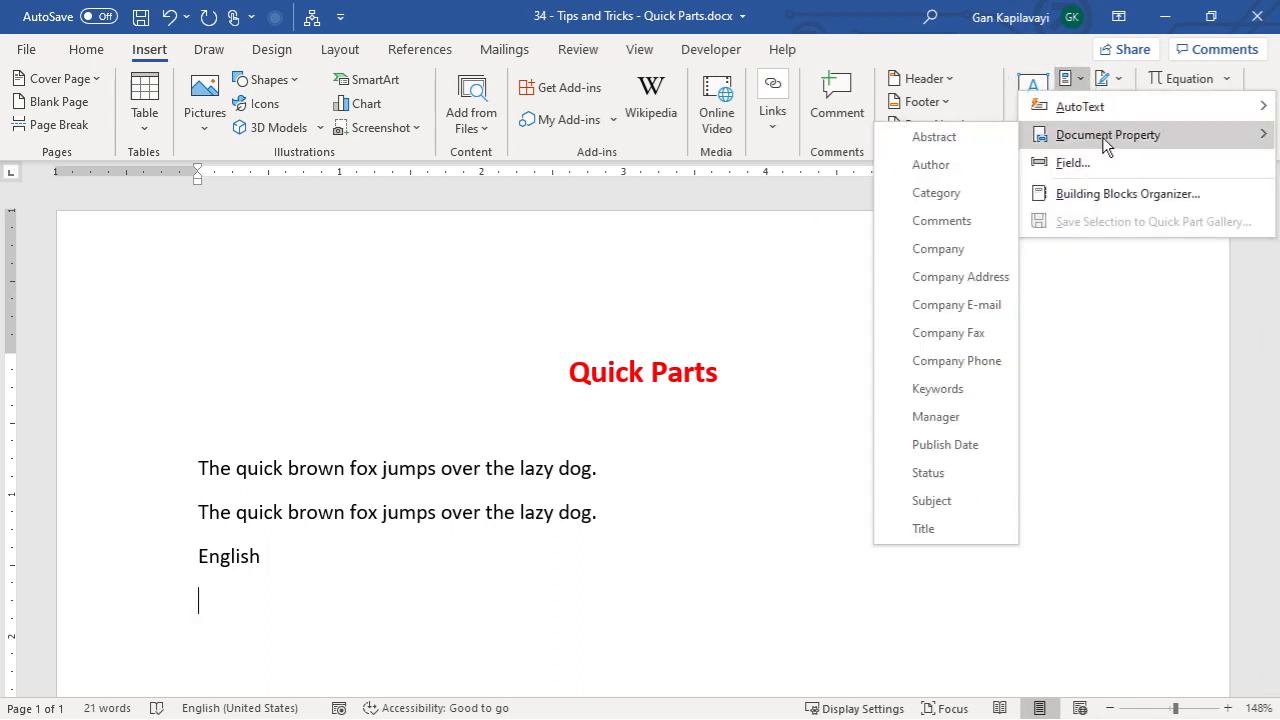
pyautogui.click(931, 165)
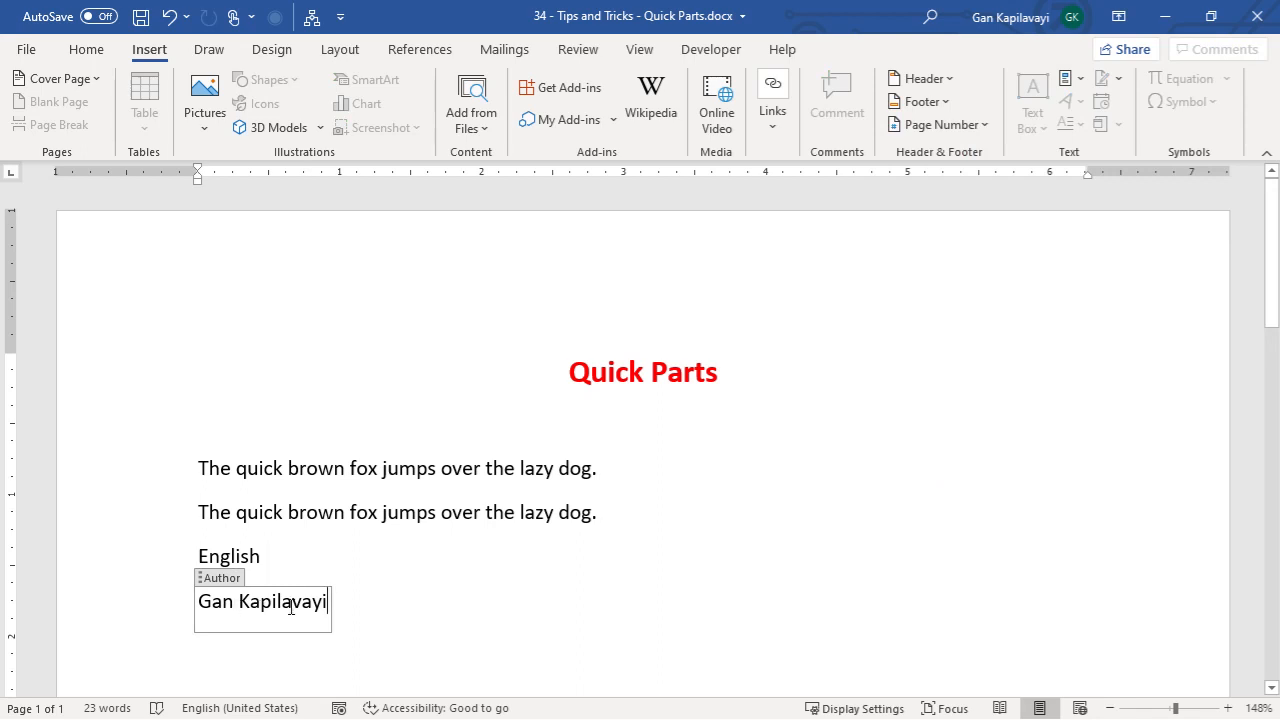
pyautogui.click(352, 640)
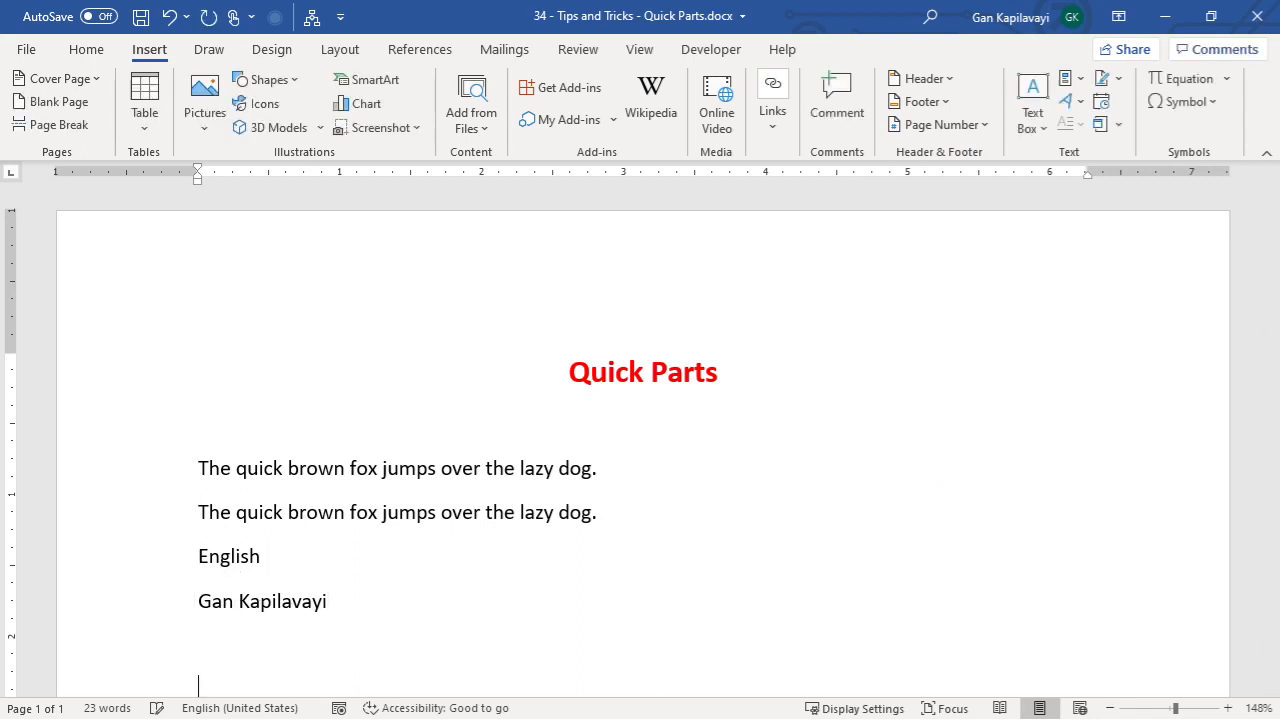
# Step: Insert the Company document property below the author line
pyautogui.click(1067, 80)
pyautogui.moveTo(1083, 139)
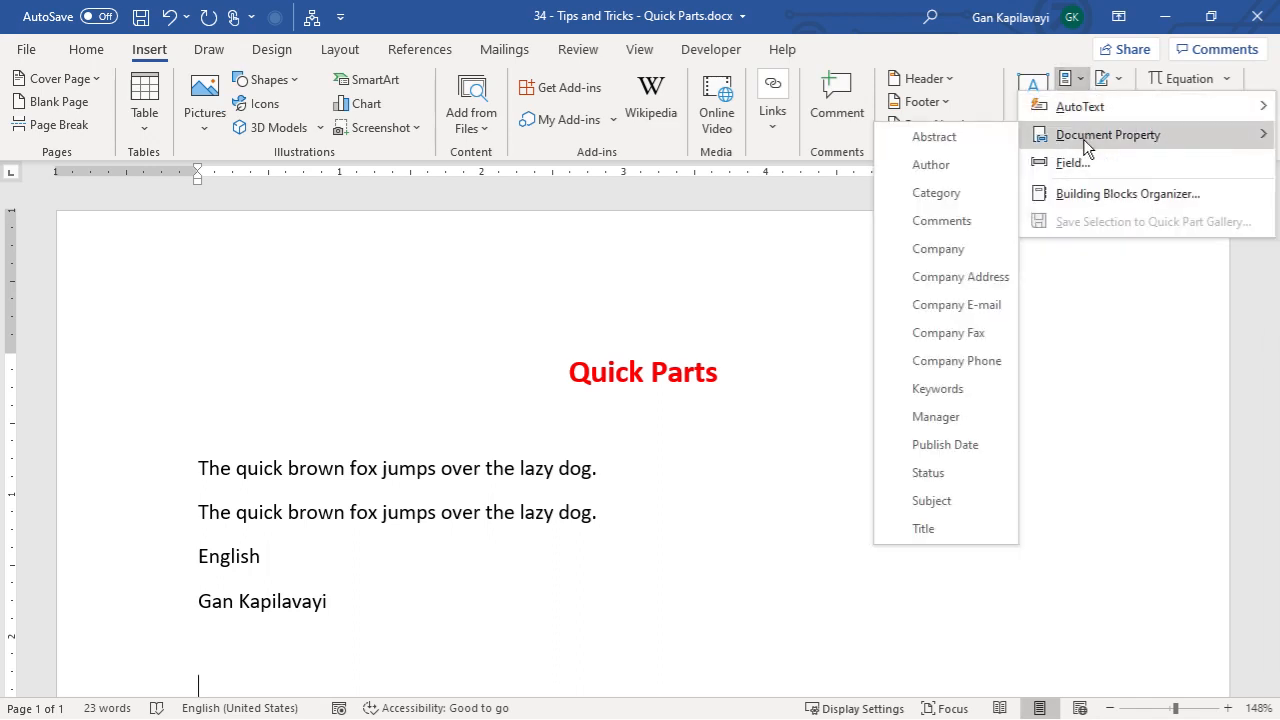
pyautogui.click(960, 246)
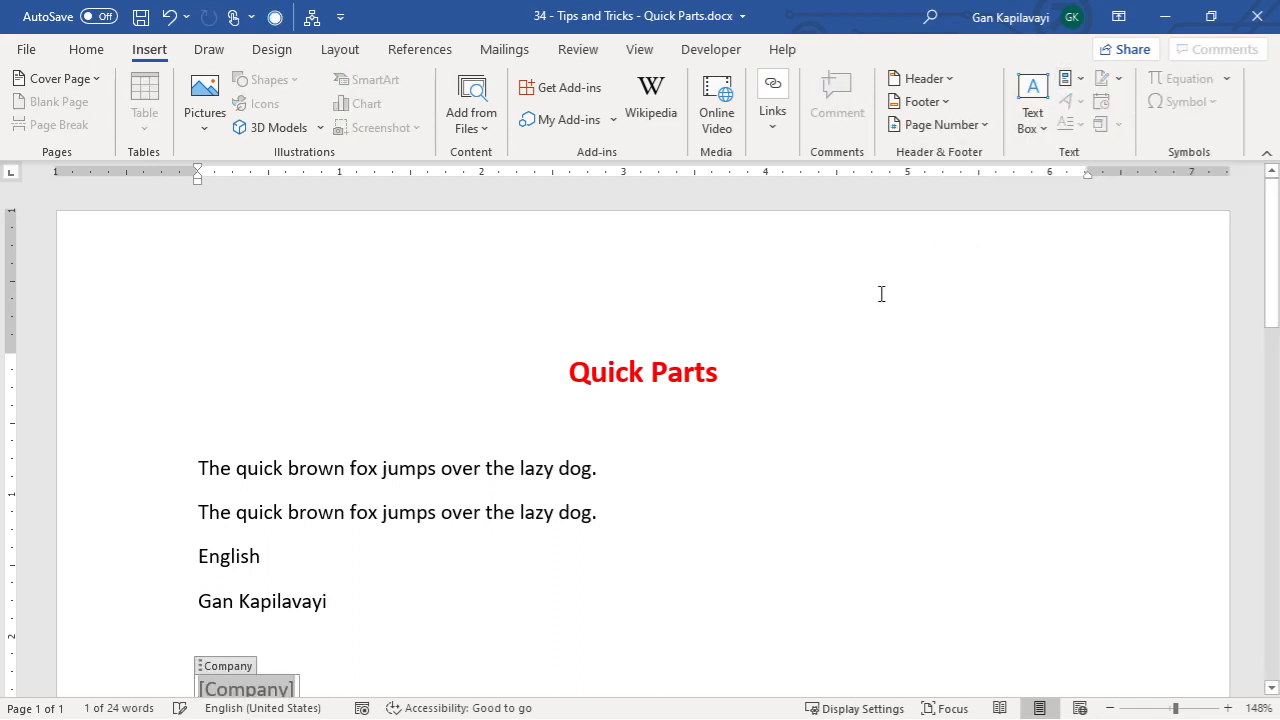
pyautogui.scroll(-2, 555, 540)
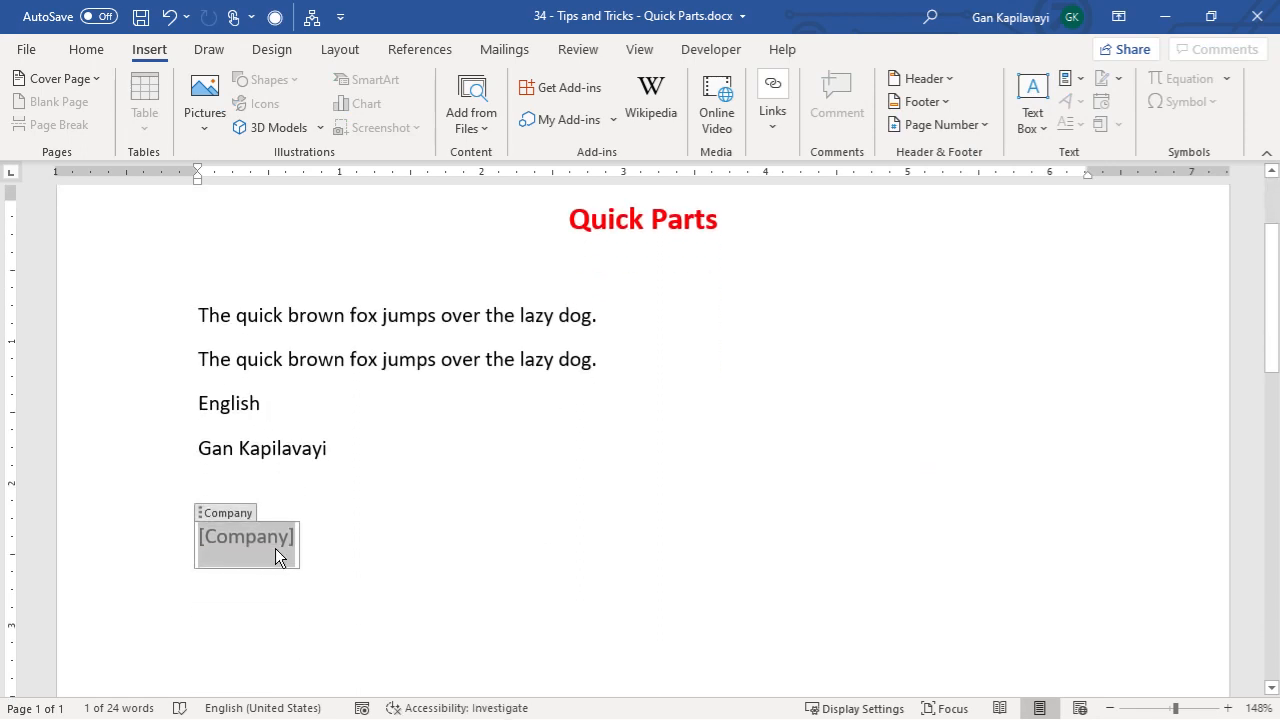
# Step: Open the document's Info page and expand its properties to show all of them
pyautogui.click(27, 50)
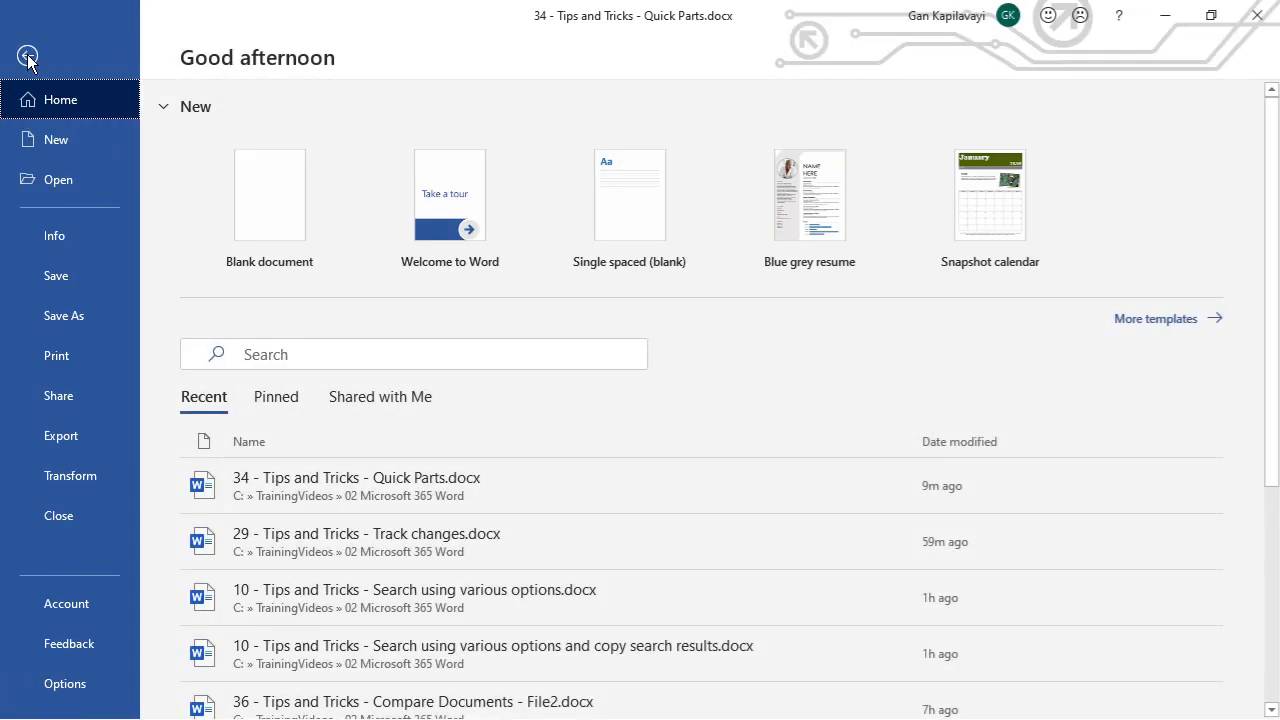
pyautogui.click(71, 246)
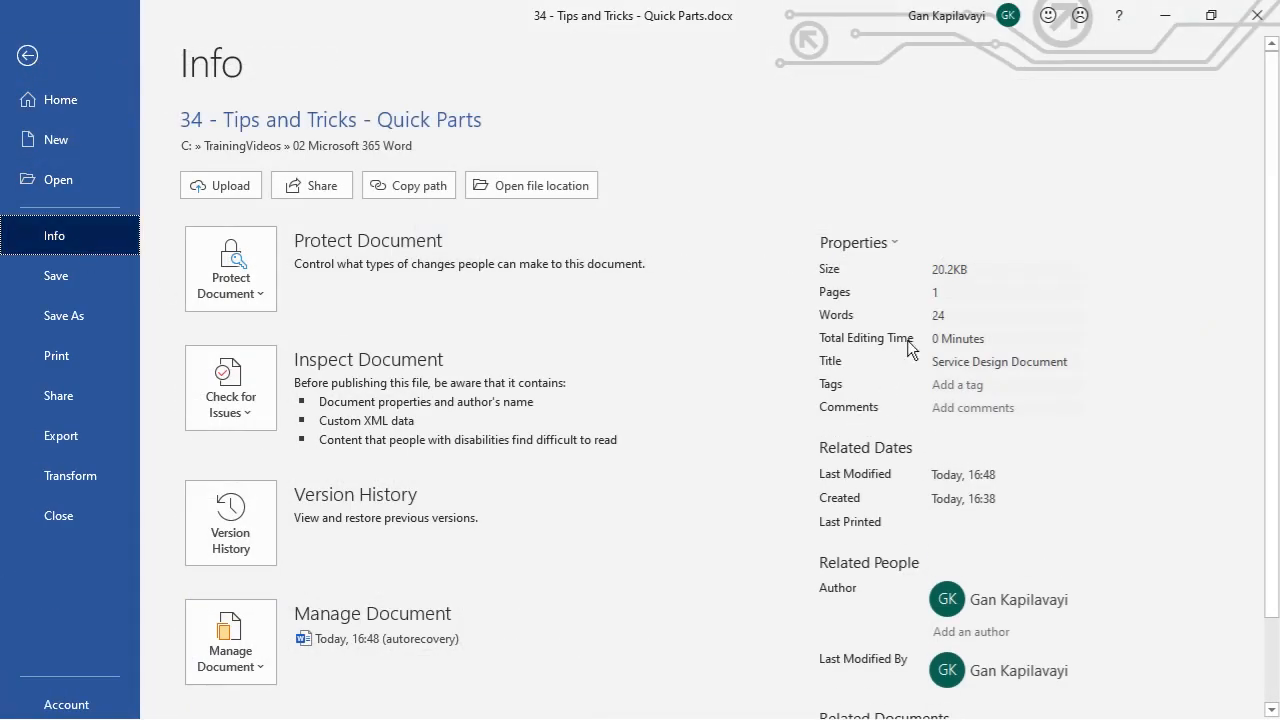
pyautogui.click(967, 386)
pyautogui.scroll(-2, 977, 385)
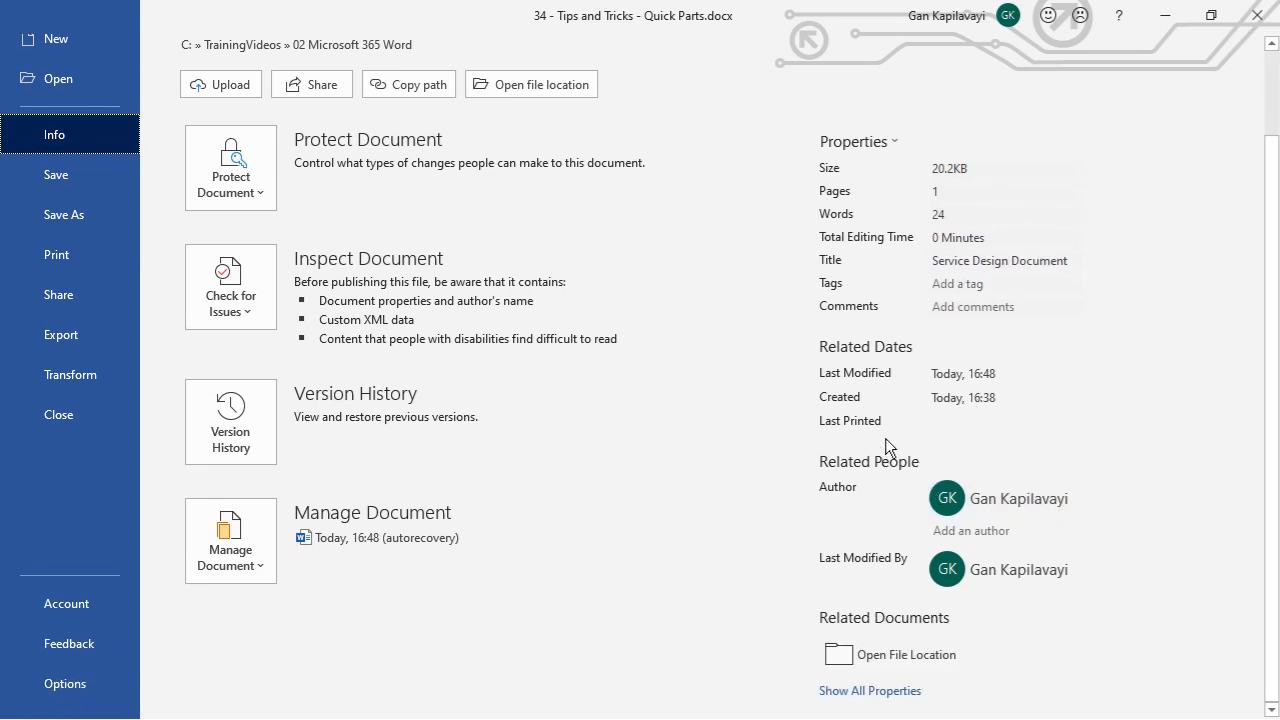
pyautogui.click(849, 694)
pyautogui.scroll(-3, 1045, 533)
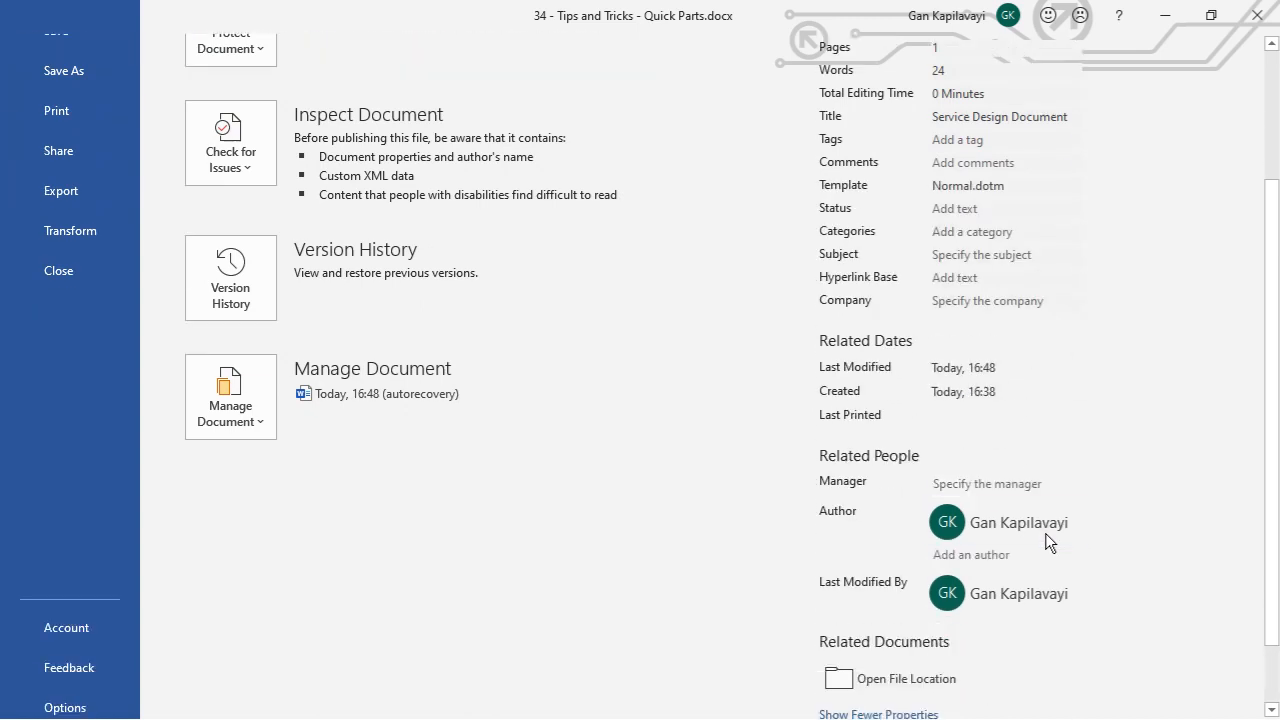
pyautogui.moveTo(1045, 535)
pyautogui.scroll(-1, 1045, 533)
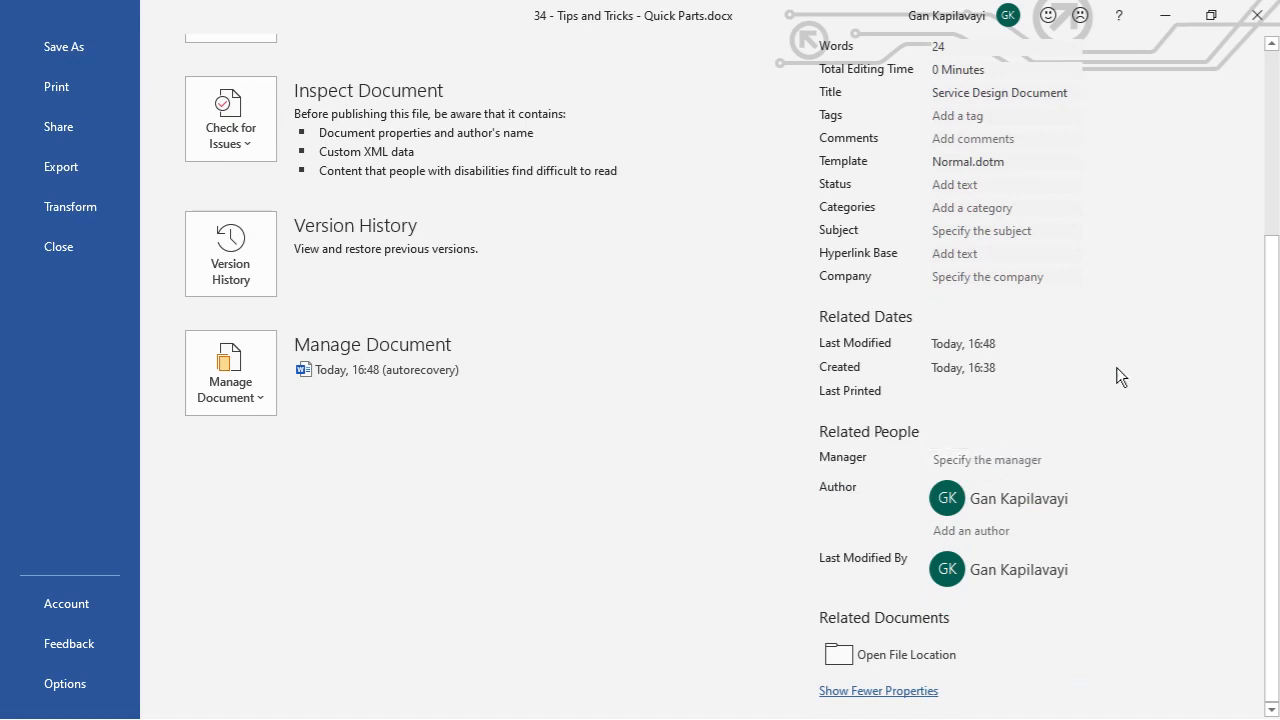
# Step: Set the document's Company property to "Gan IT Consultancy" and save the document
pyautogui.click(961, 277)
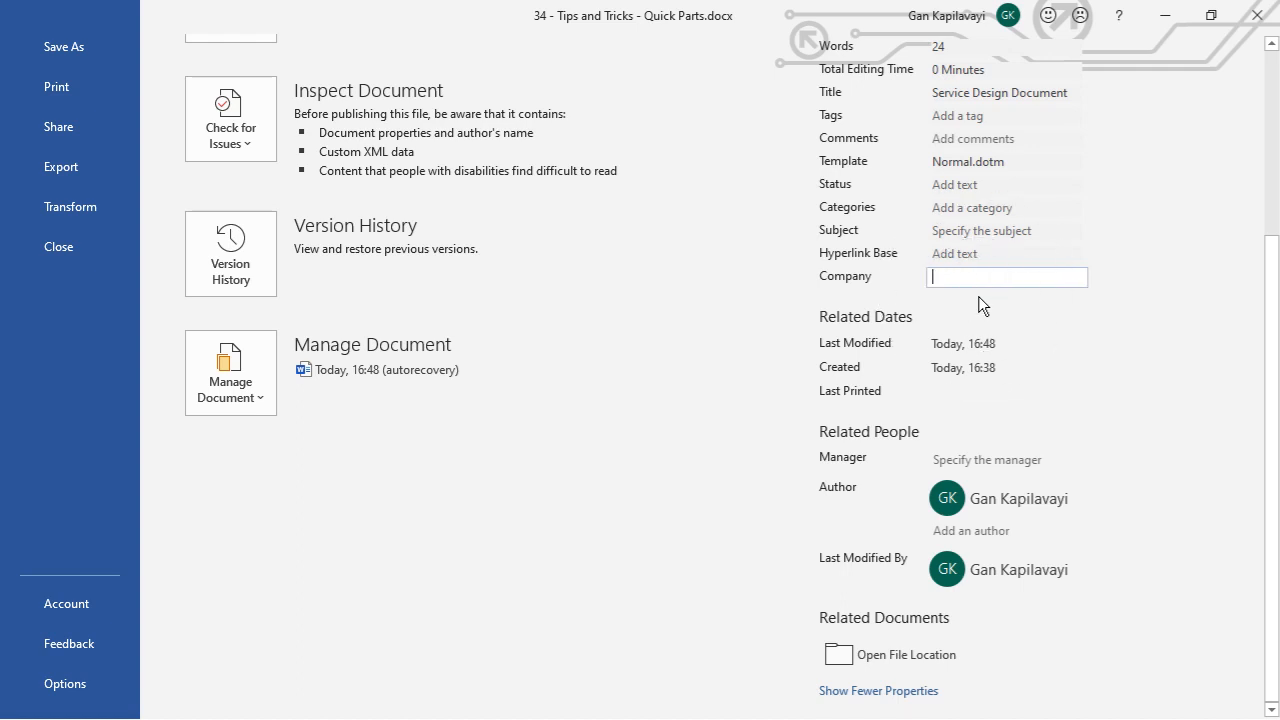
pyautogui.write('gen')
pyautogui.press('BackSpace')
pyautogui.press('BackSpace')
pyautogui.press('BackSpace')
pyautogui.write('GNA')
pyautogui.press('BackSpace')
pyautogui.press('BackSpace')
pyautogui.write('aN IT Consultan')
pyautogui.click(1199, 255)
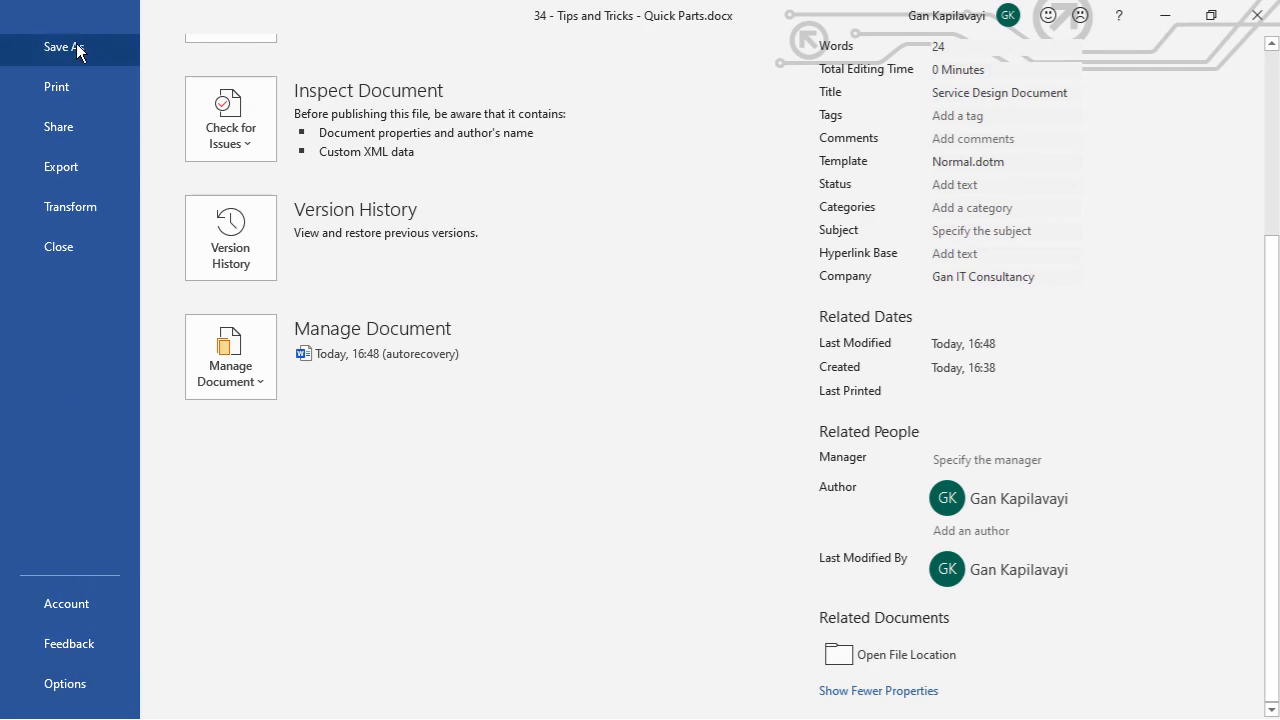
pyautogui.scroll(5, 143, 175)
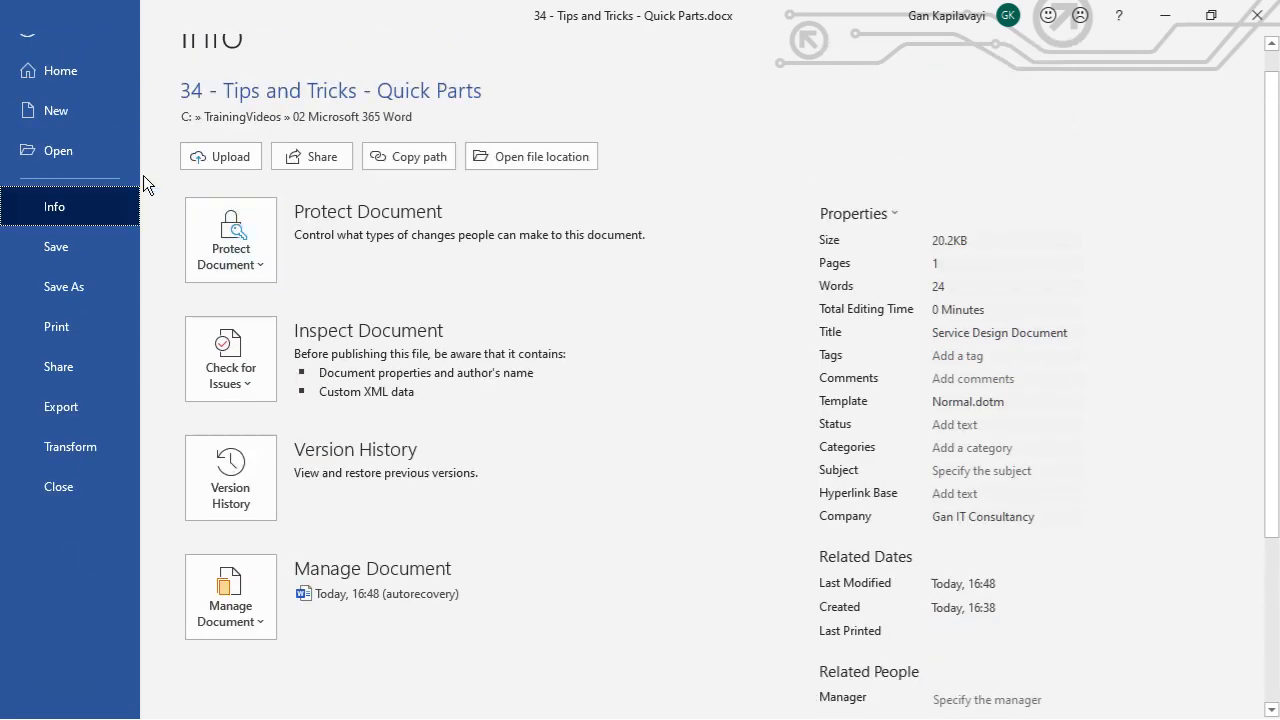
pyautogui.click(75, 246)
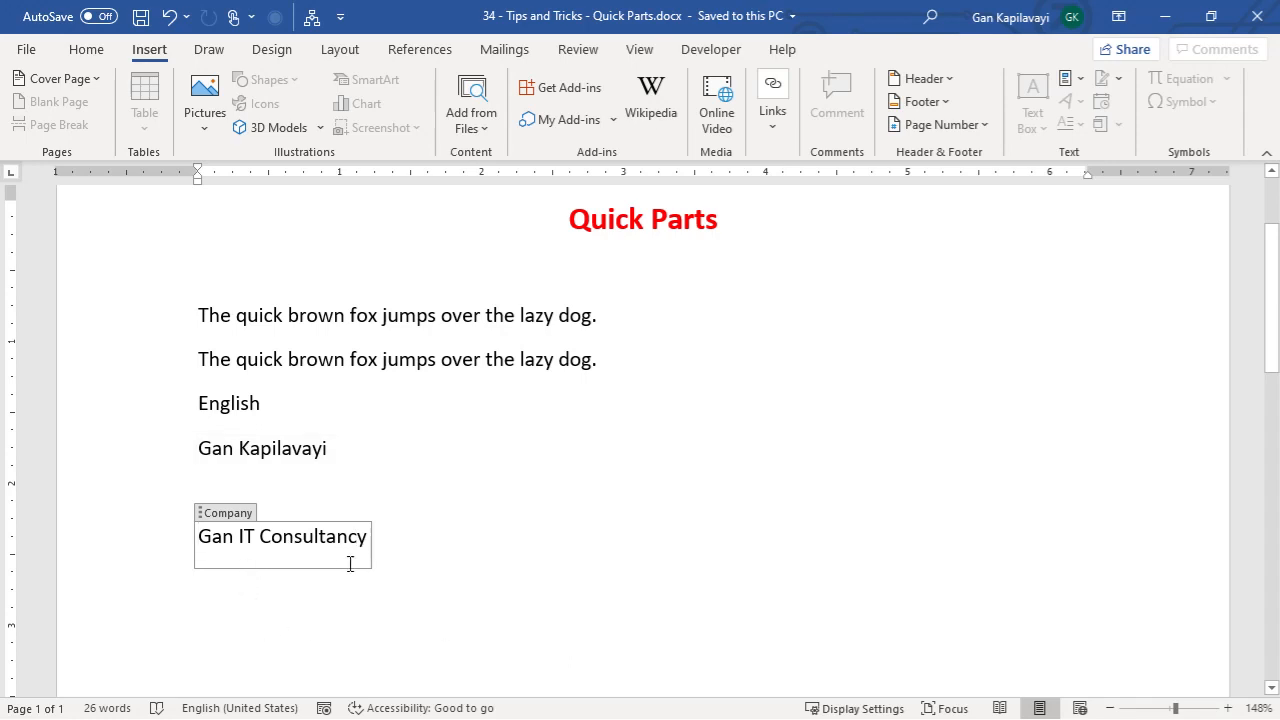
pyautogui.click(231, 623)
pyautogui.click(677, 464)
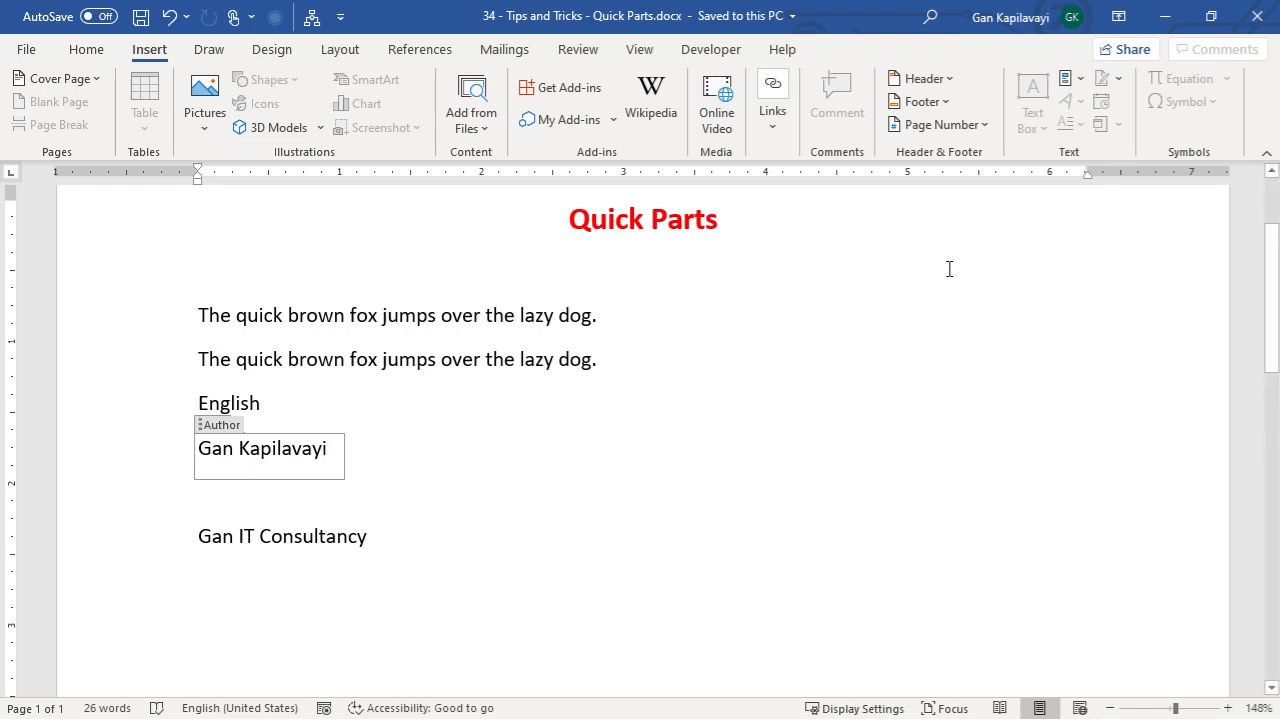
pyautogui.click(1084, 80)
pyautogui.press('Escape')
# Step: Begin inserting a field on the empty line below the company name and choose CreateDate as the field
pyautogui.click(228, 617)
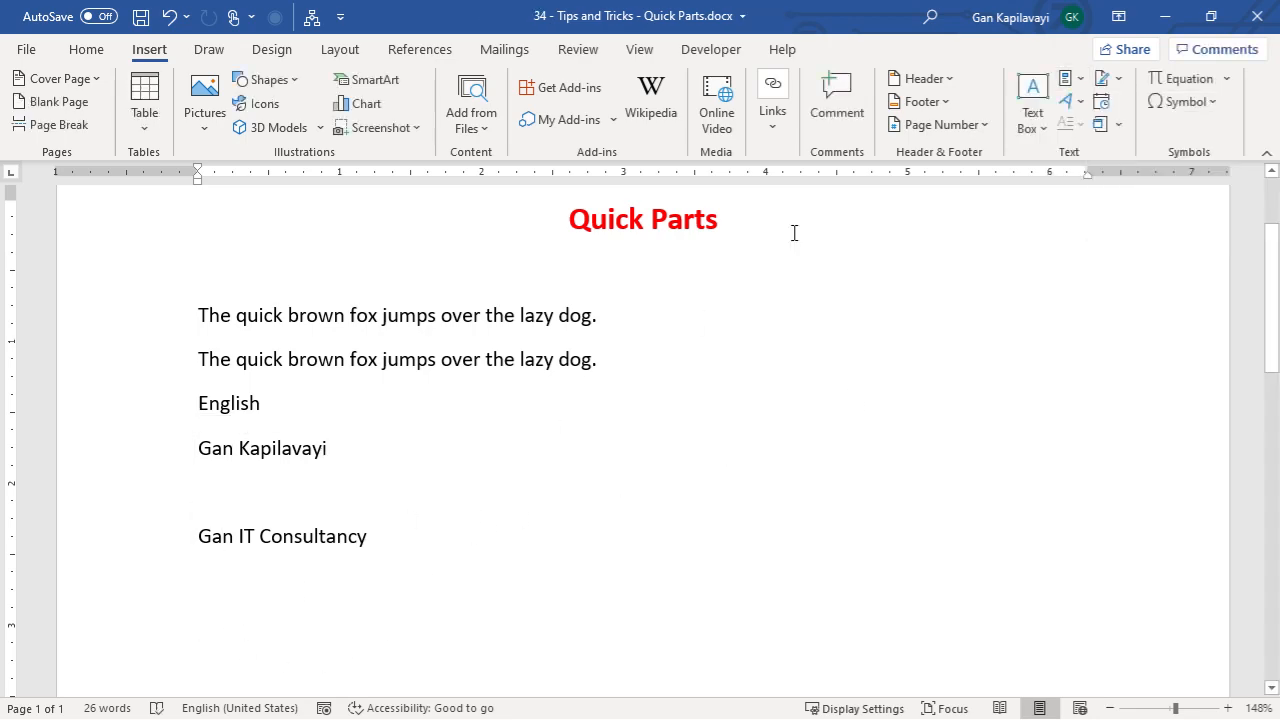
pyautogui.click(1078, 82)
pyautogui.click(1072, 163)
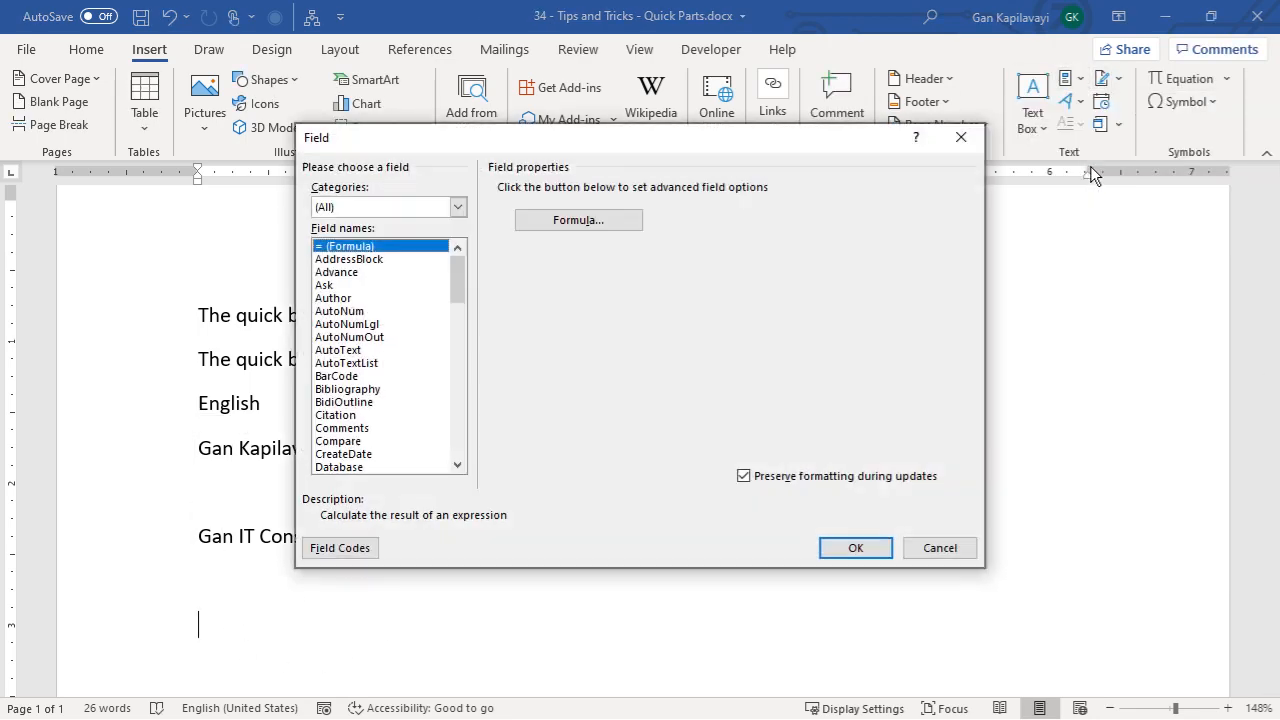
pyautogui.moveTo(455, 284); pyautogui.dragTo(456, 316)
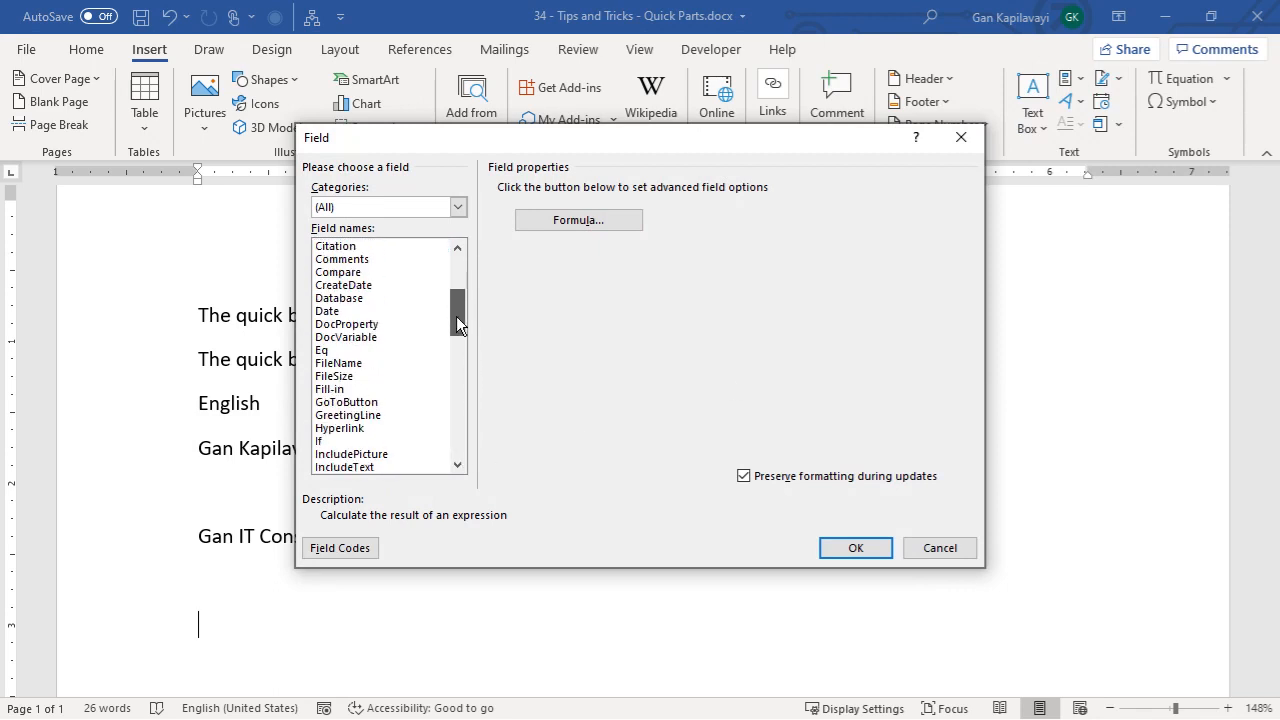
pyautogui.click(365, 288)
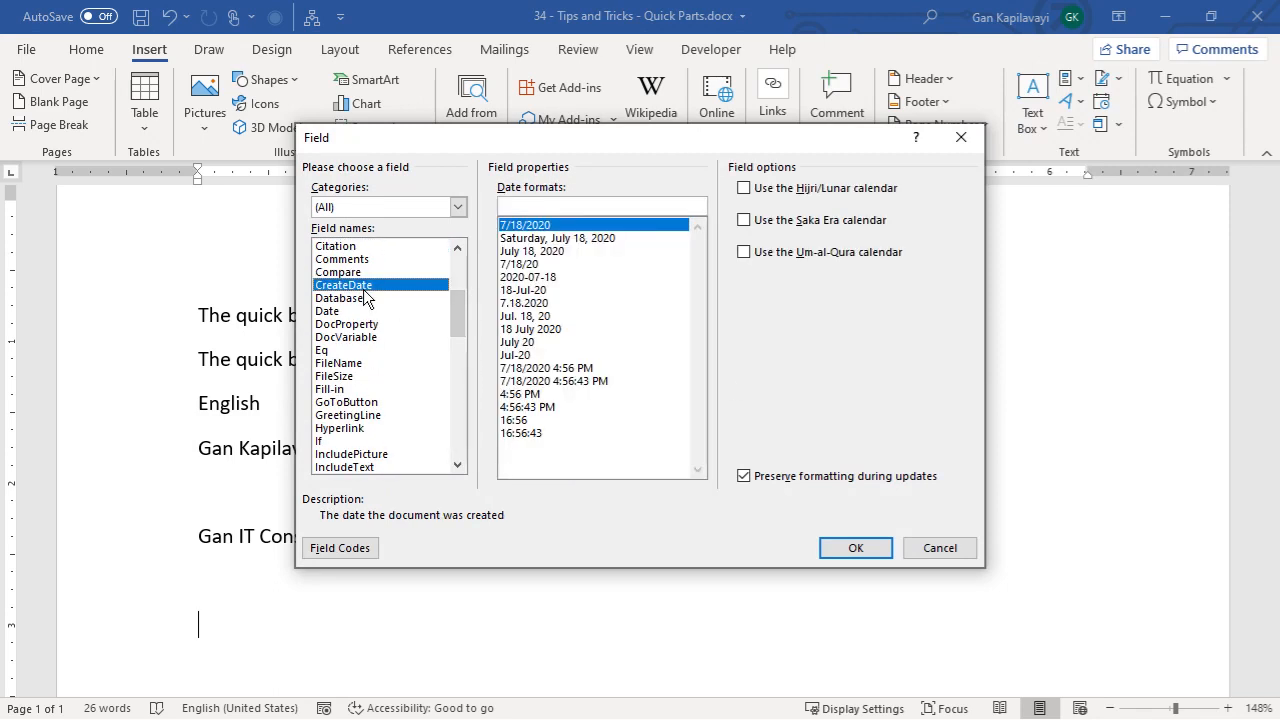
# Step: Try the formats dddd, MMMM d, yyyy, then M/d/yyyy h:mm:ss am/pm and d MMMM yyyy for the creation date
pyautogui.click(550, 241)
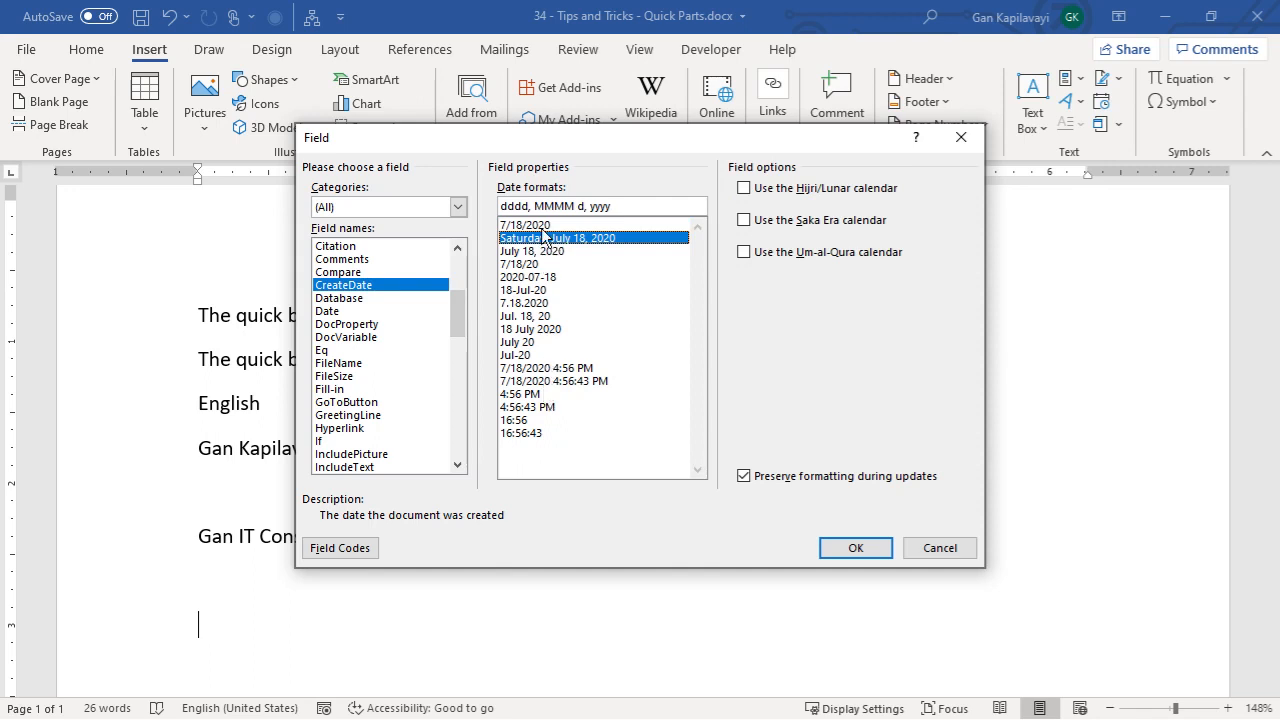
pyautogui.click(549, 384)
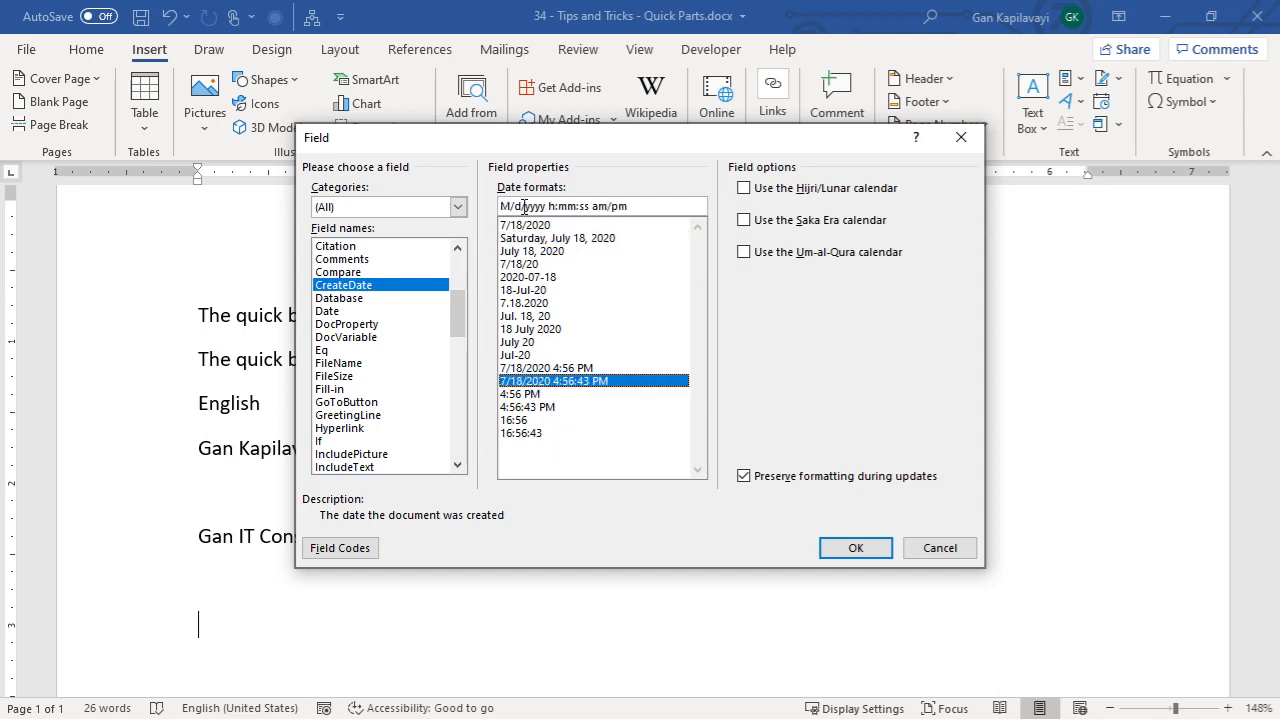
pyautogui.click(537, 330)
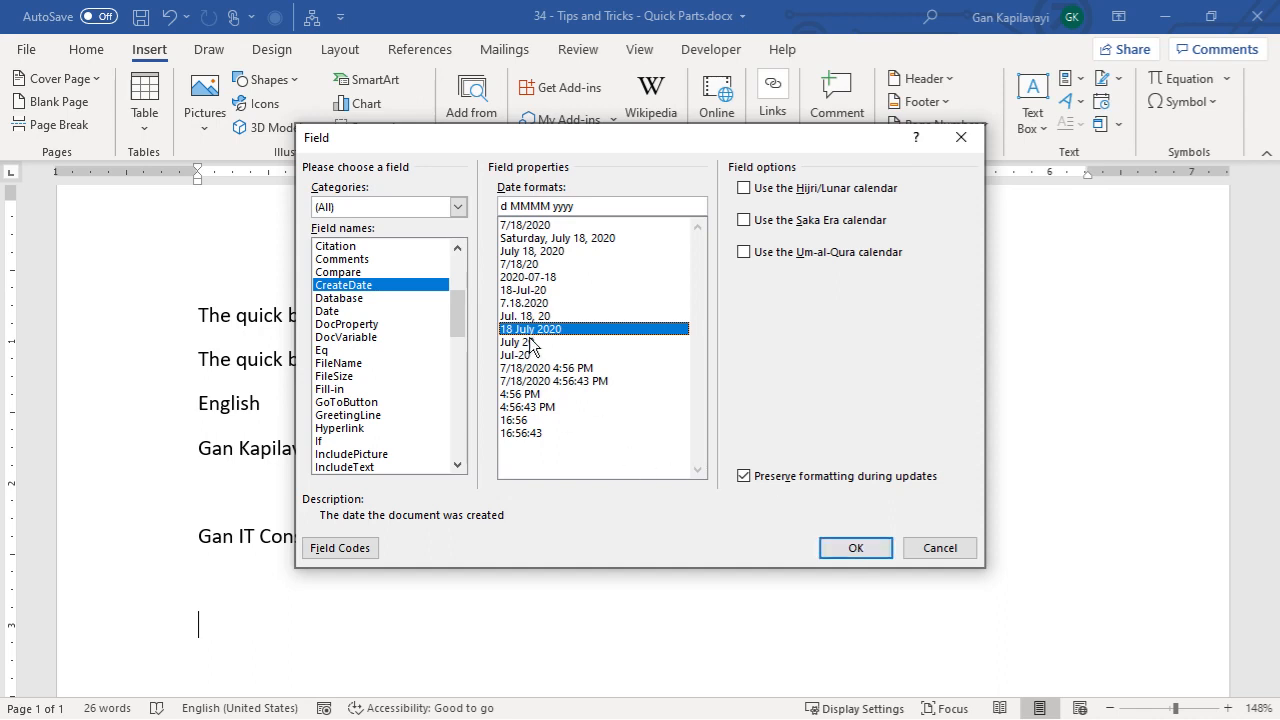
pyautogui.click(530, 206)
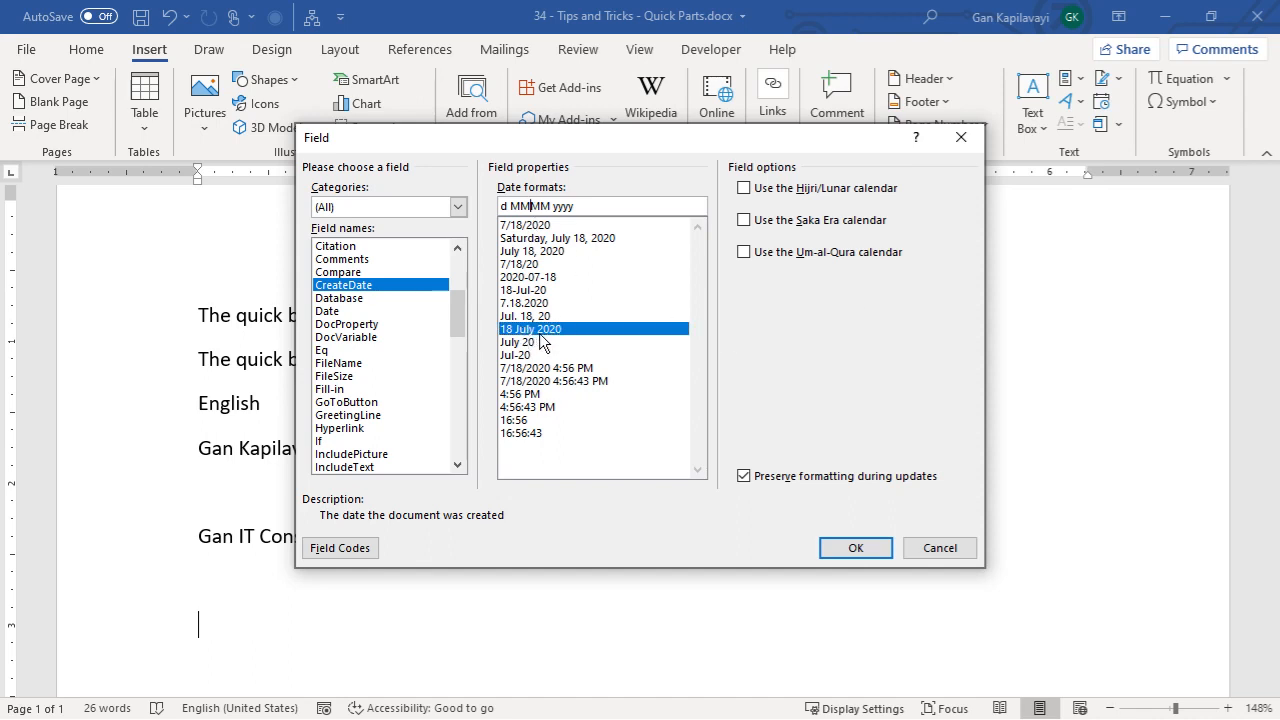
# Step: Customize the long weekday date format to ddd, MMMM d, yyyy and insert the creation date field
pyautogui.click(562, 240)
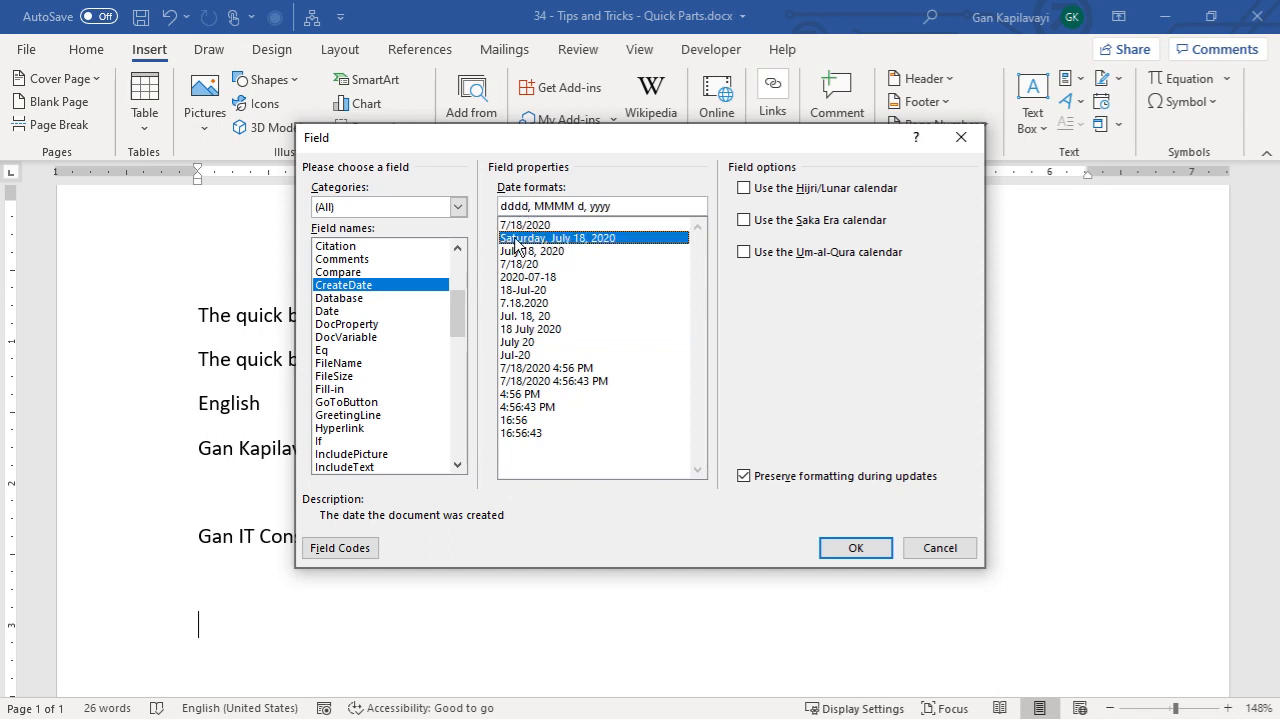
pyautogui.click(525, 206)
pyautogui.press('BackSpace')
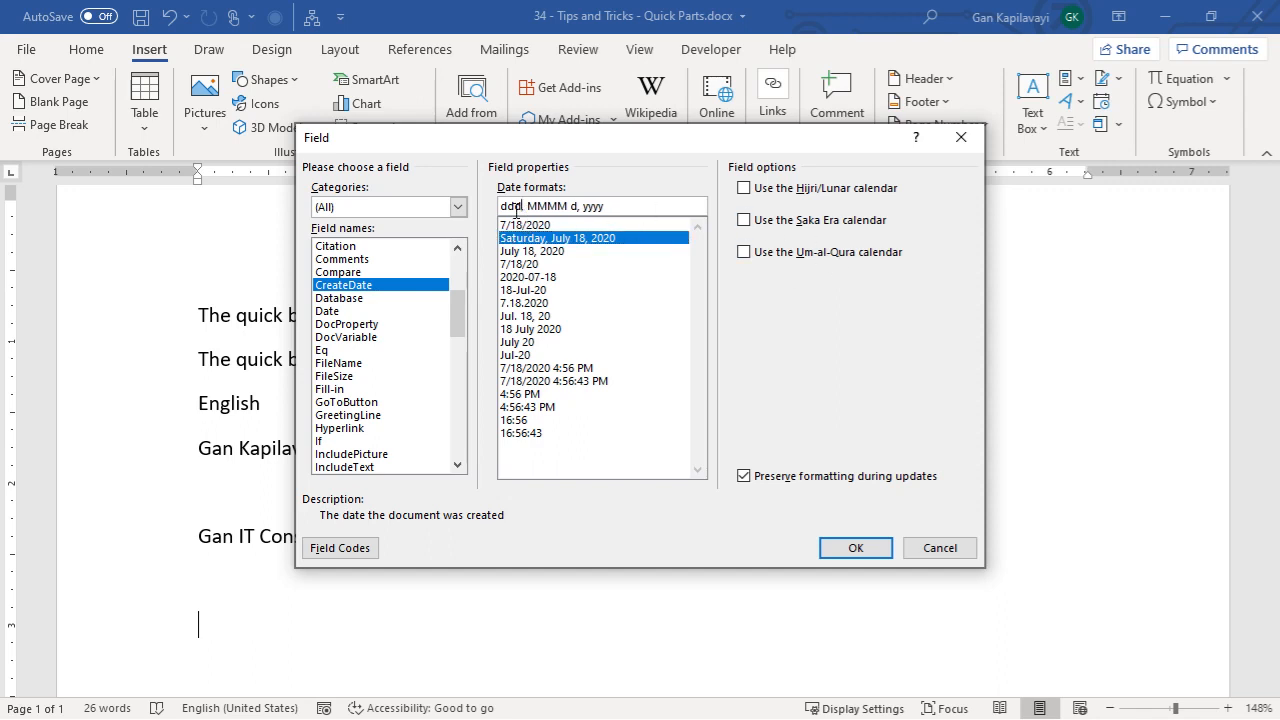
pyautogui.click(856, 548)
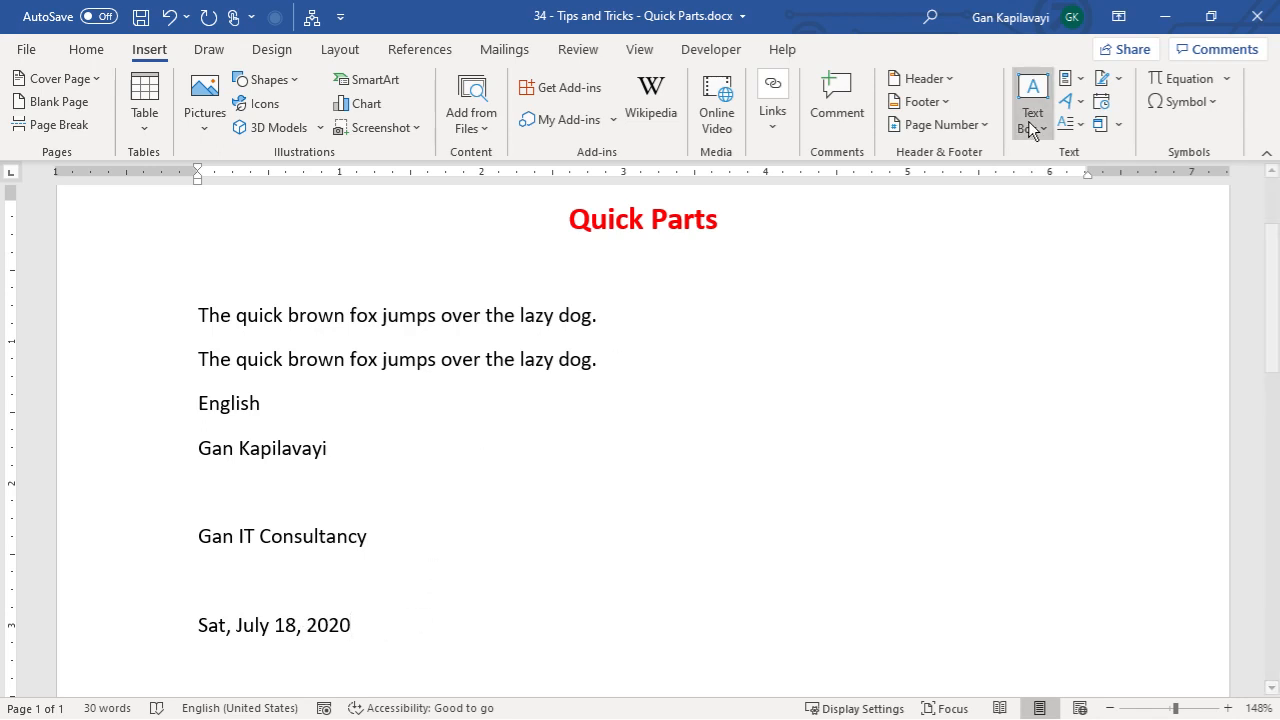
pyautogui.click(1082, 80)
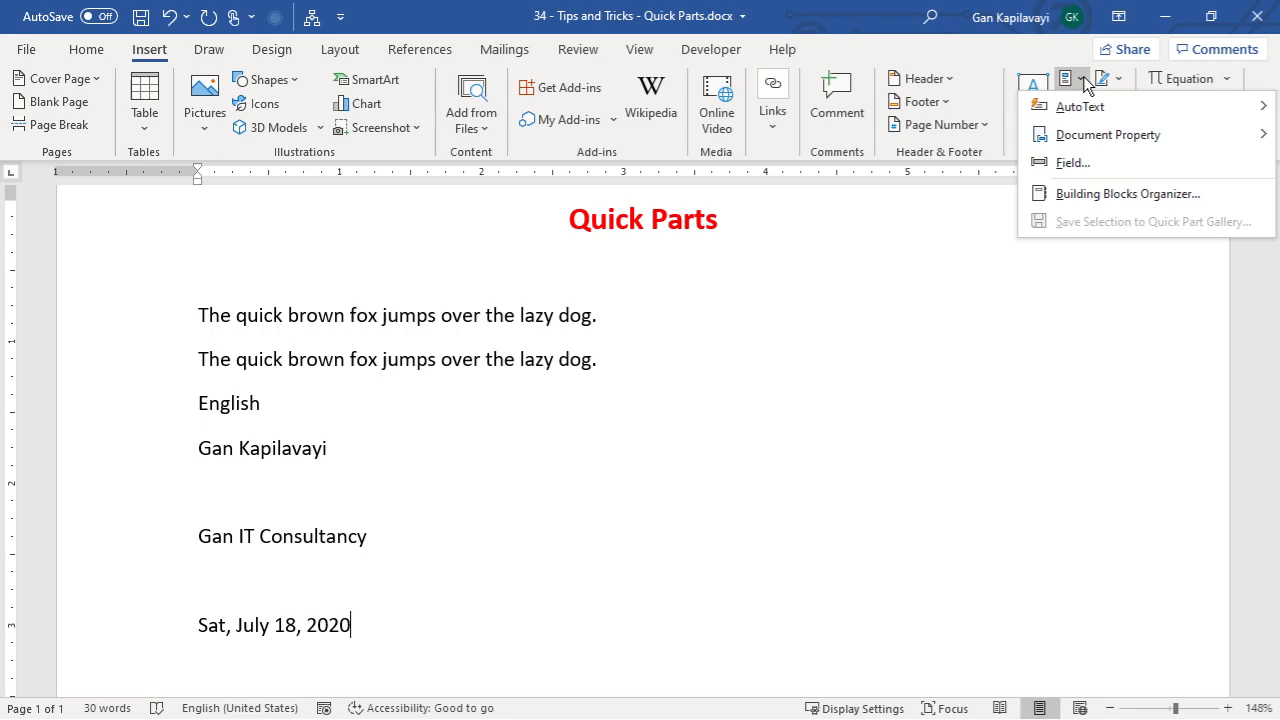
pyautogui.click(604, 508)
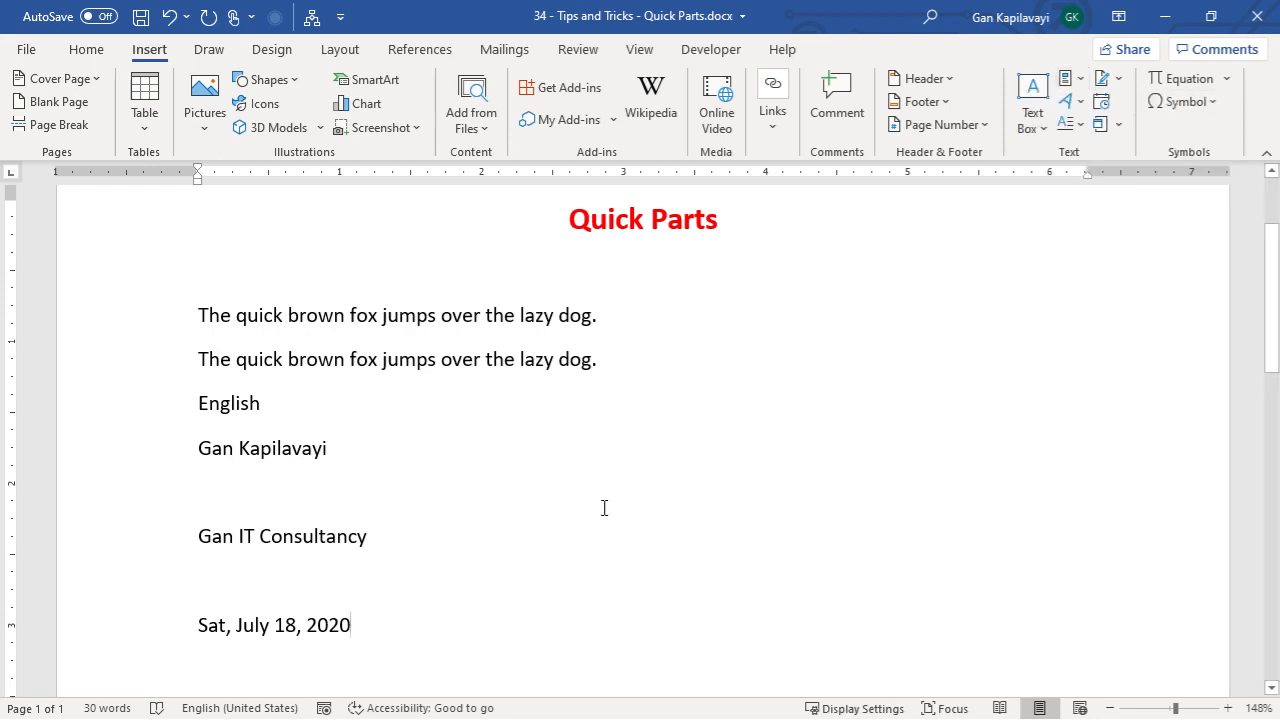